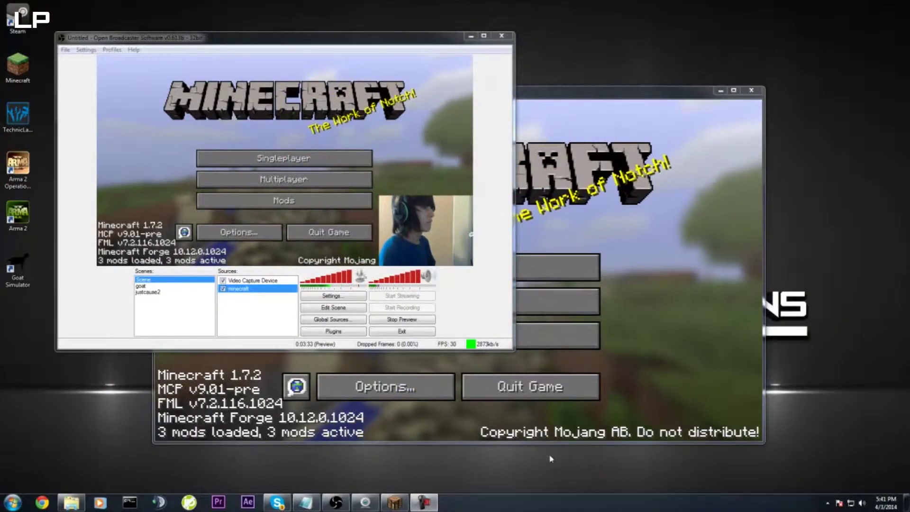
- Look through Minecraft's options, return to its title screen and switch back to Open Broadcaster Software
click(379, 386)
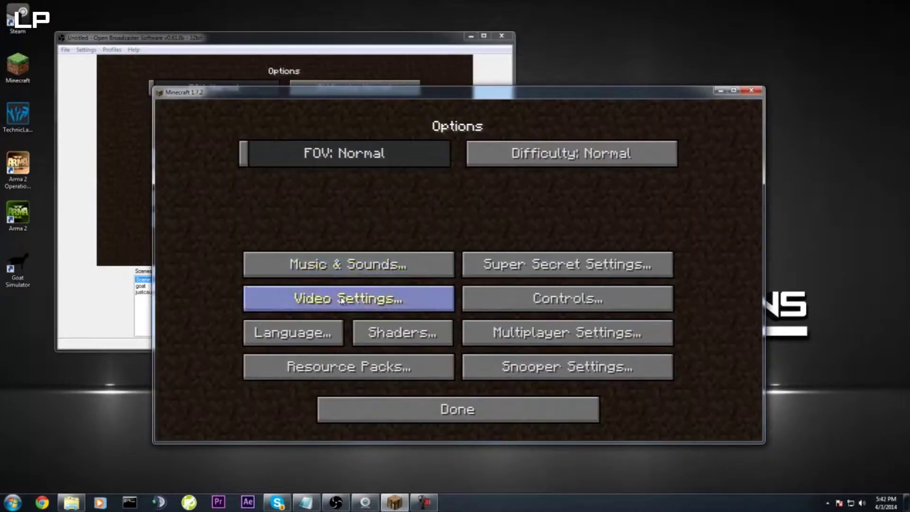
click(323, 264)
drag(263, 157, 243, 157)
click(583, 410)
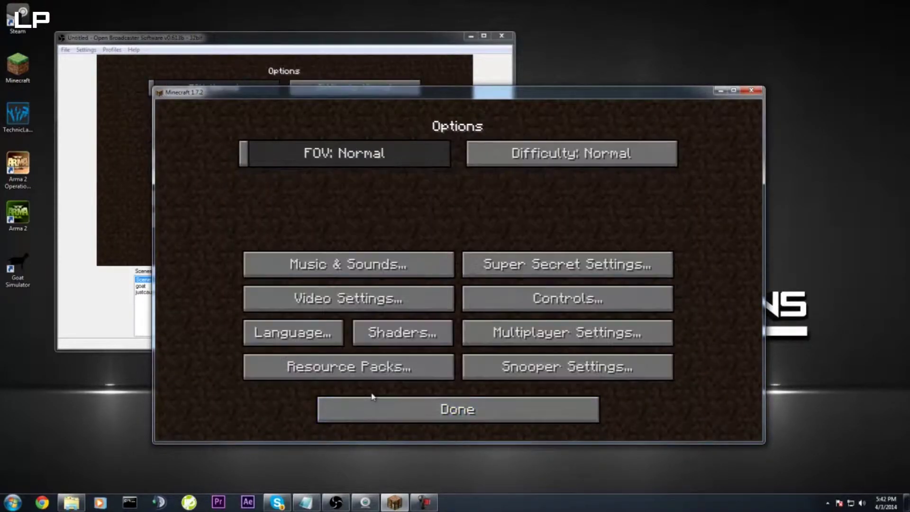
click(372, 398)
key(alt+Tab)
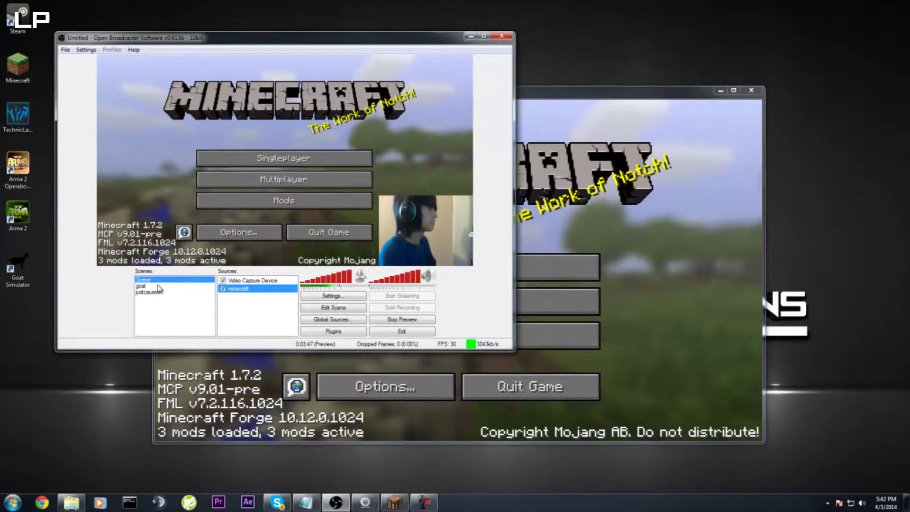
- In Chrome, open the Open Broadcaster Software website from the Google results and choose its download
right_click(38, 505)
click(52, 430)
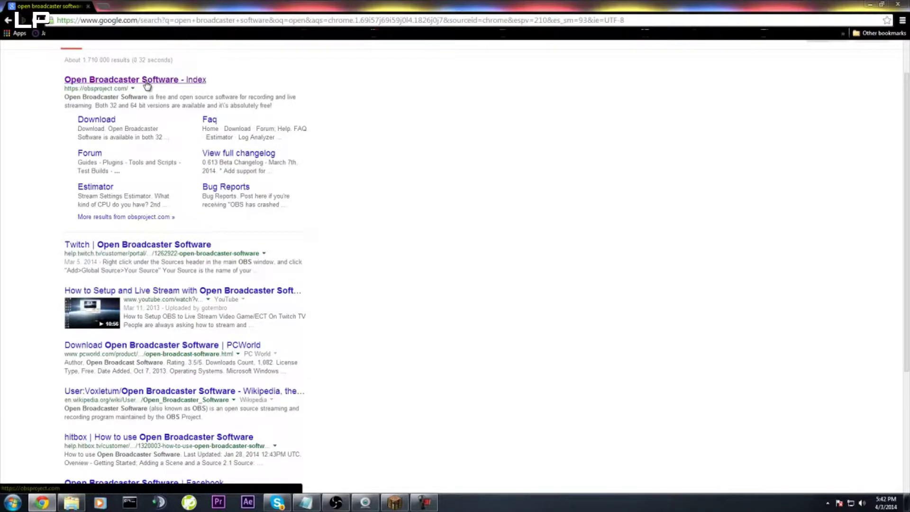
click(163, 87)
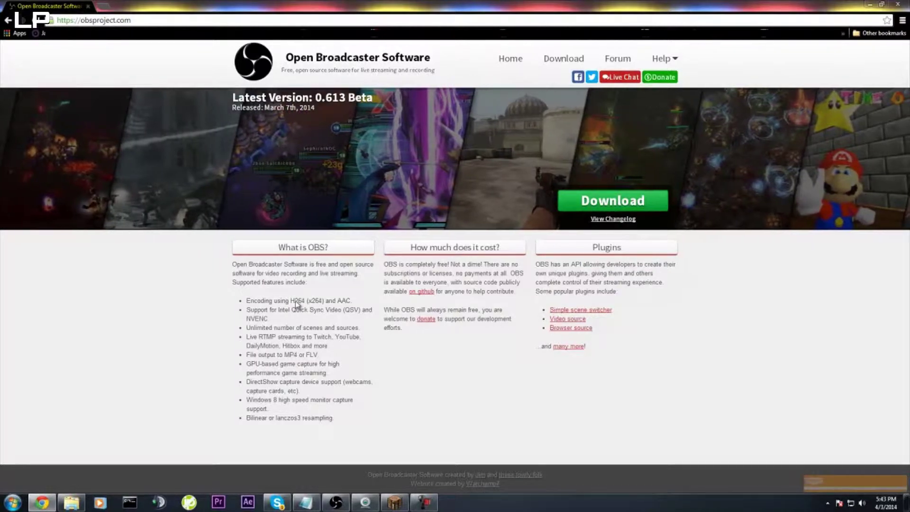
click(901, 466)
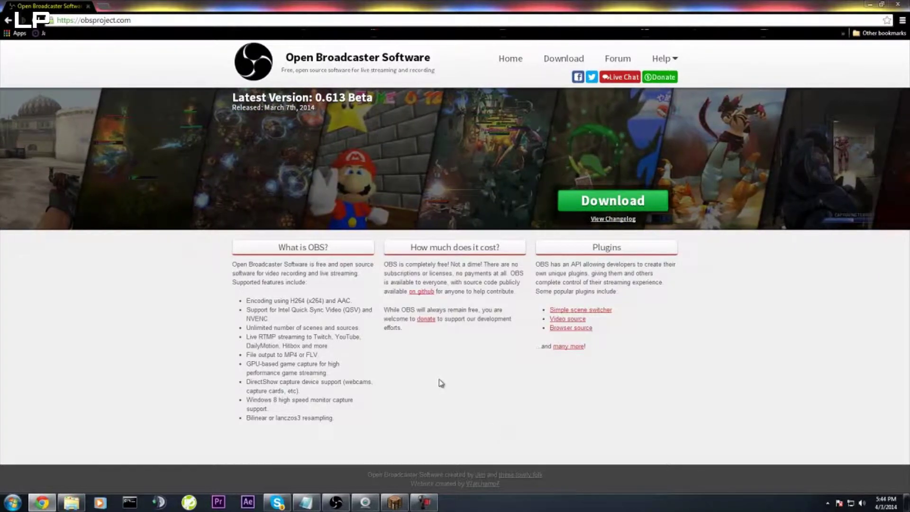
click(613, 201)
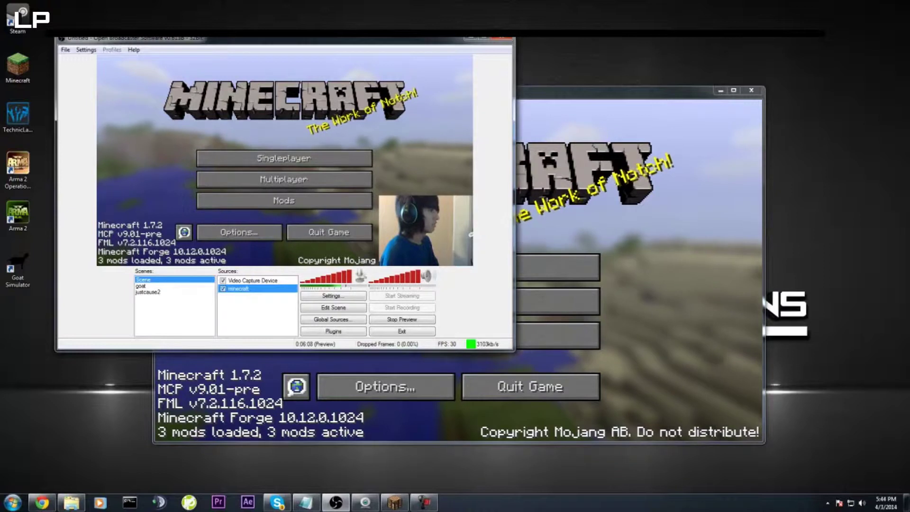
- Move the Open Broadcaster Software window off the game, and close both Minecraft and Open Broadcaster Software
click(189, 269)
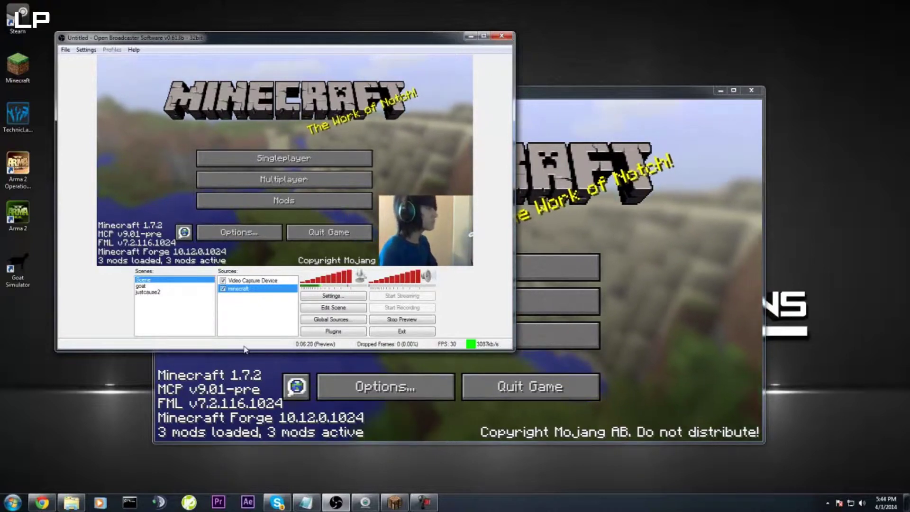
drag(197, 38, 468, 154)
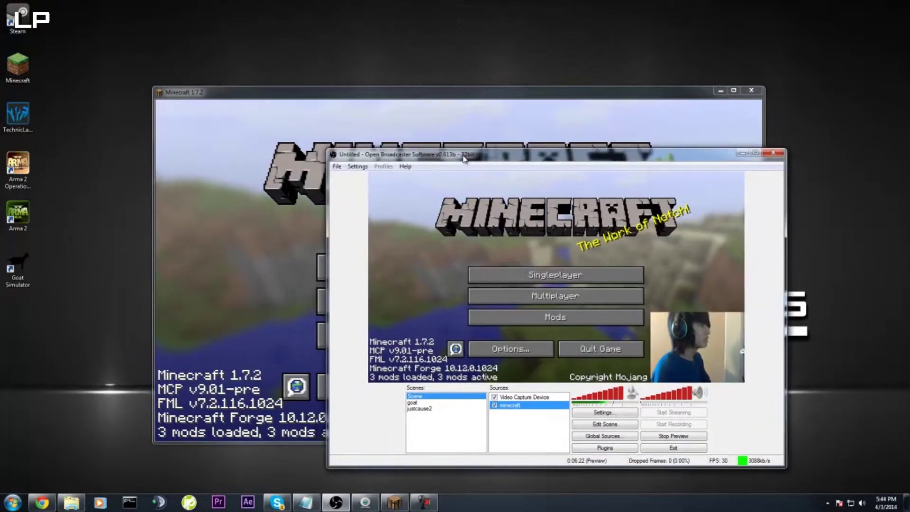
click(751, 92)
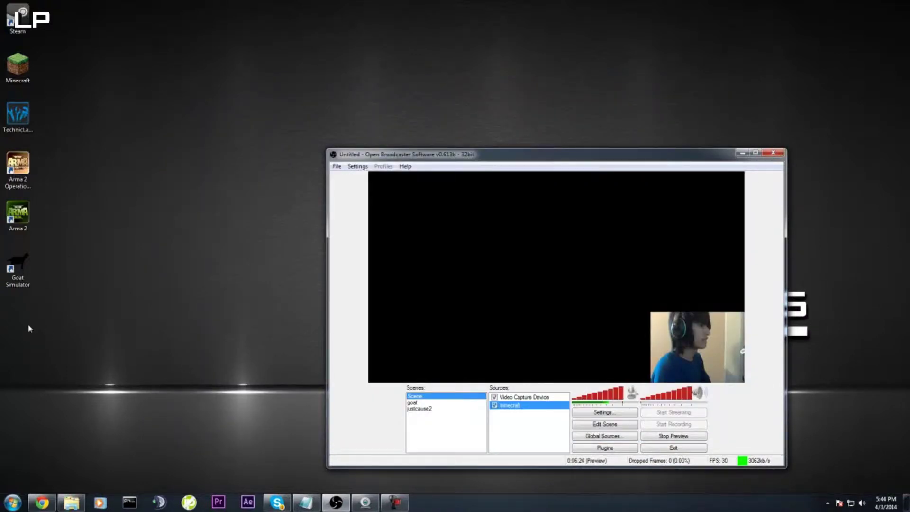
key(alt+F4)
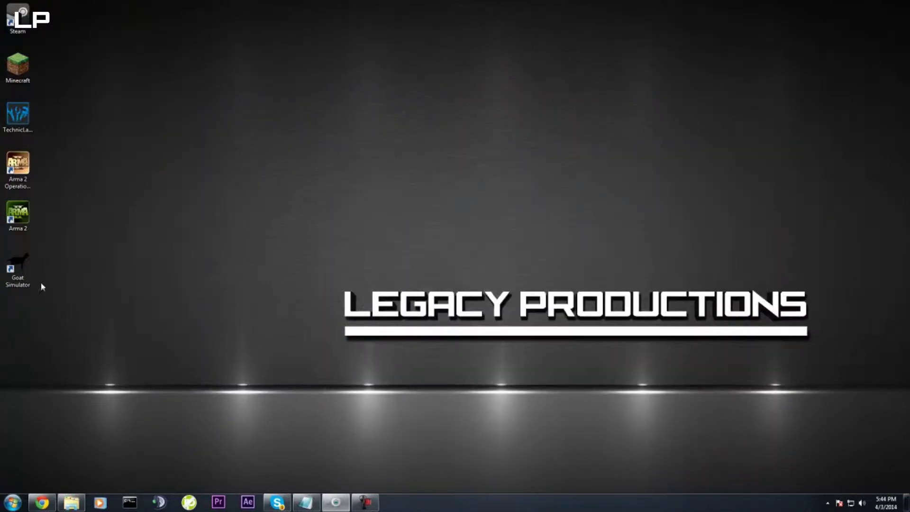
- In the Minecraft Launcher, edit the Forge profile to disable crash assistance and use the JVM argument -Xmx4G, and save it
double_click(18, 65)
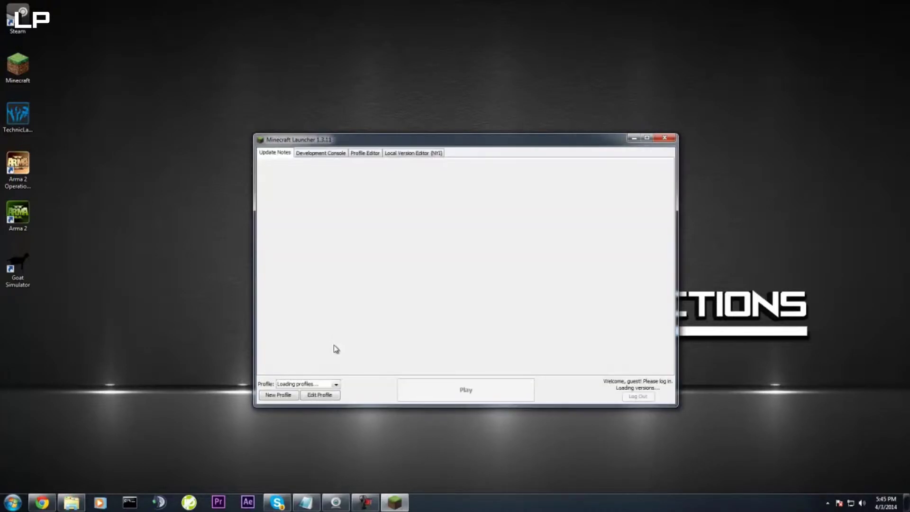
click(319, 396)
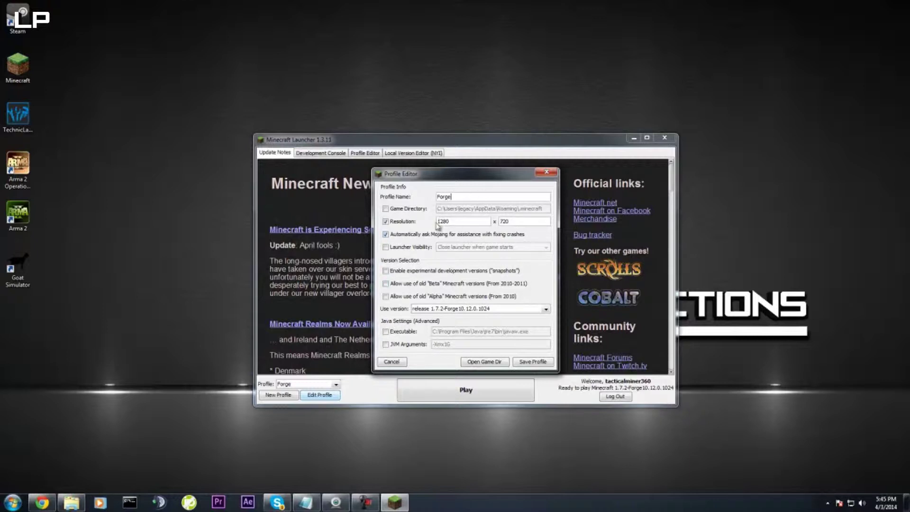
double_click(521, 221)
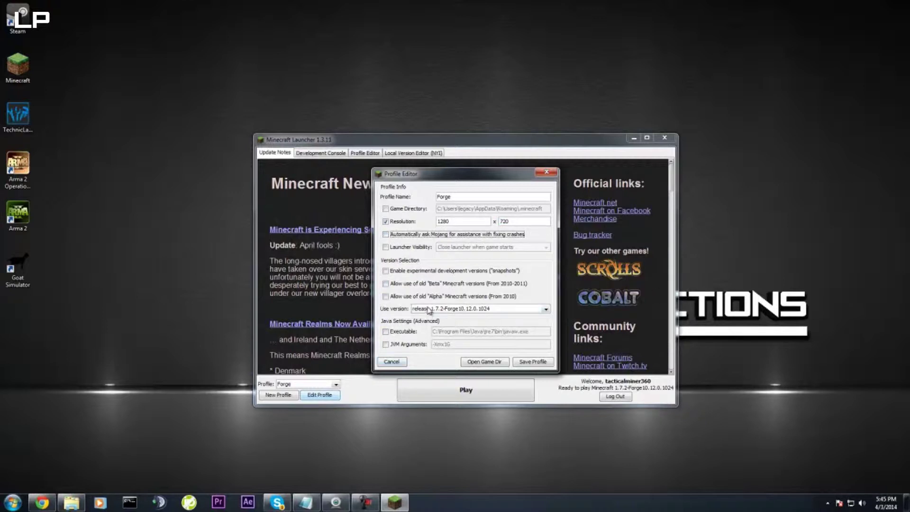
click(386, 345)
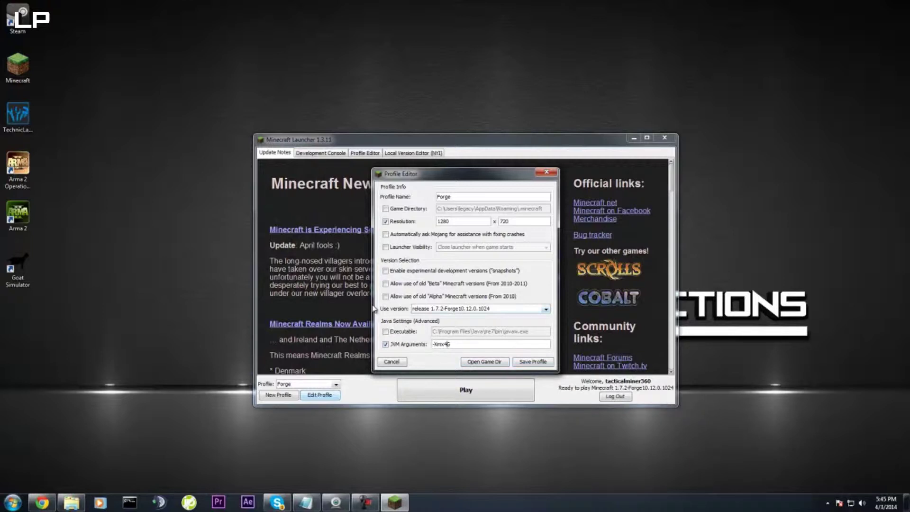
click(533, 363)
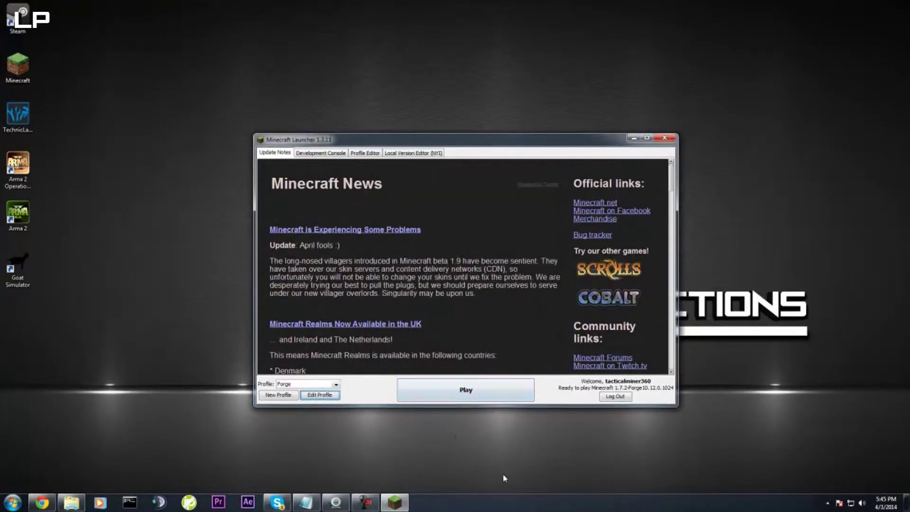
- Start Minecraft with the Forge profile and preview its capture in Open Broadcaster Software
click(449, 398)
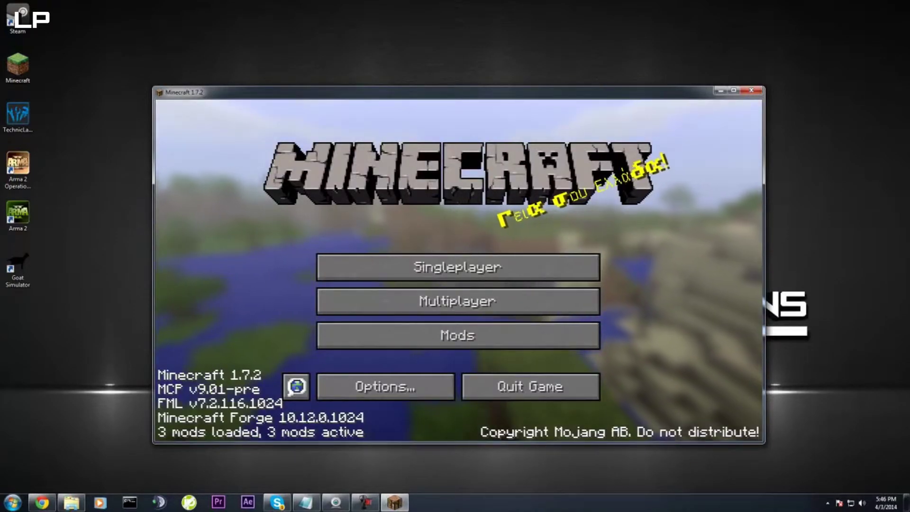
double_click(17, 315)
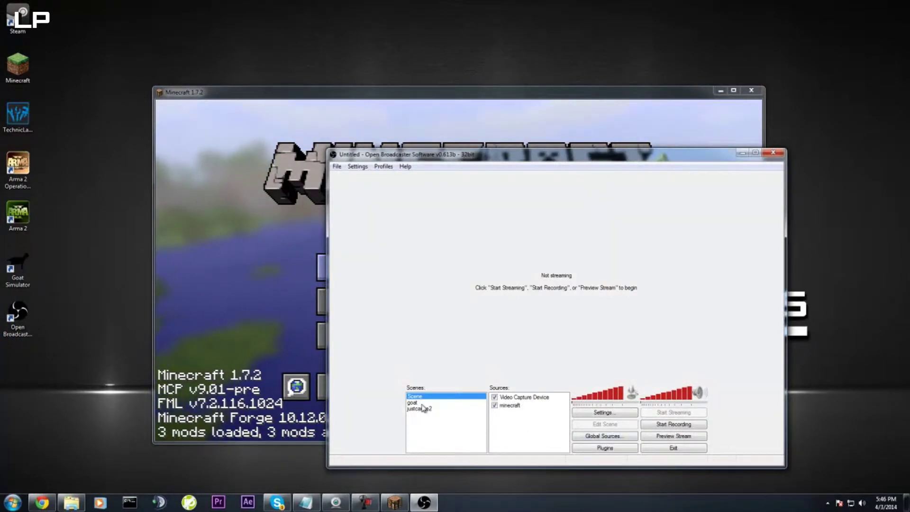
drag(488, 154, 248, 97)
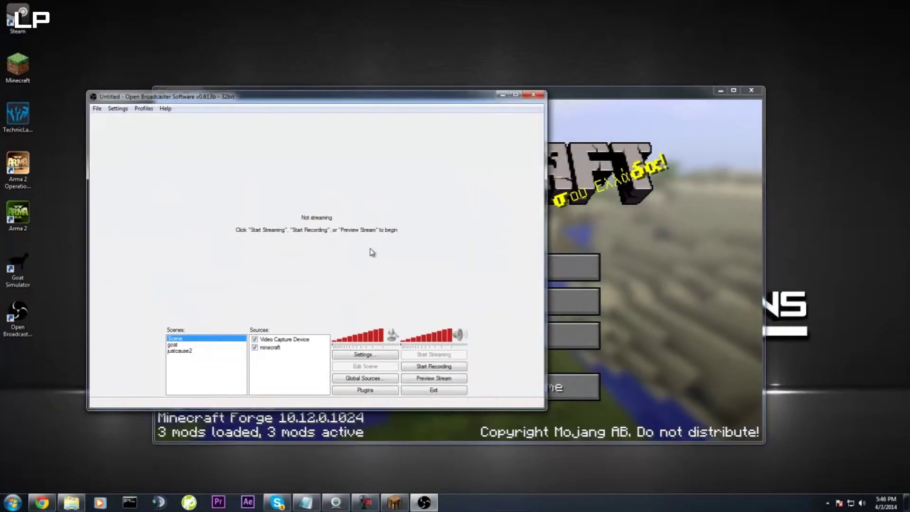
click(440, 379)
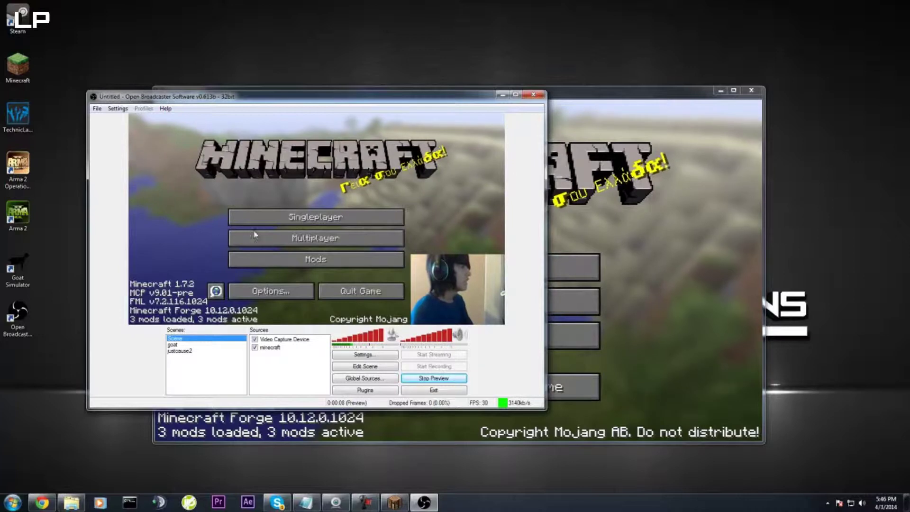
- Rearrange the preview and game windows, reduce the height of the Minecraft window, and close the game
drag(280, 98, 226, 92)
click(656, 196)
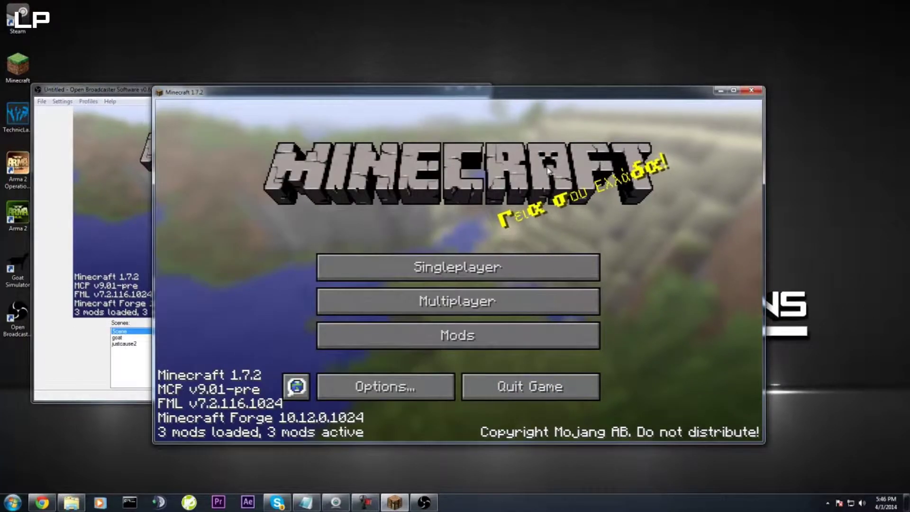
drag(358, 94, 357, 129)
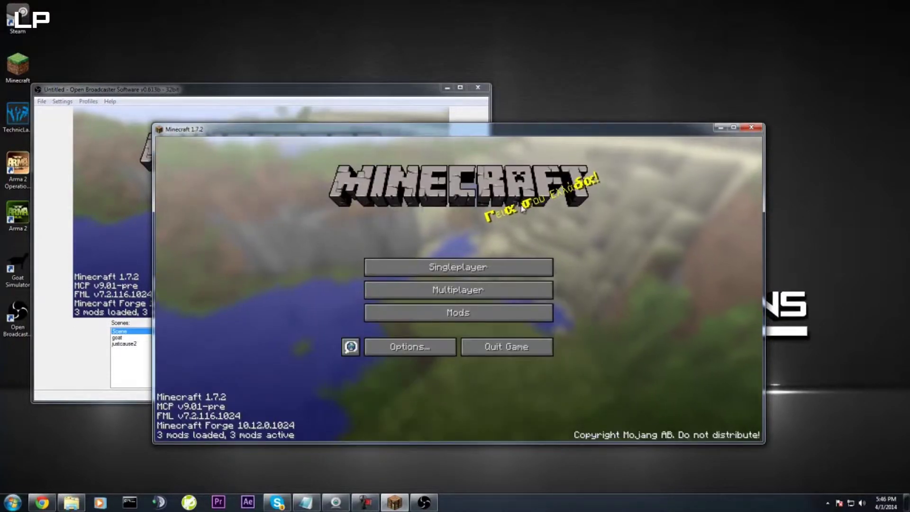
key(alt+F4)
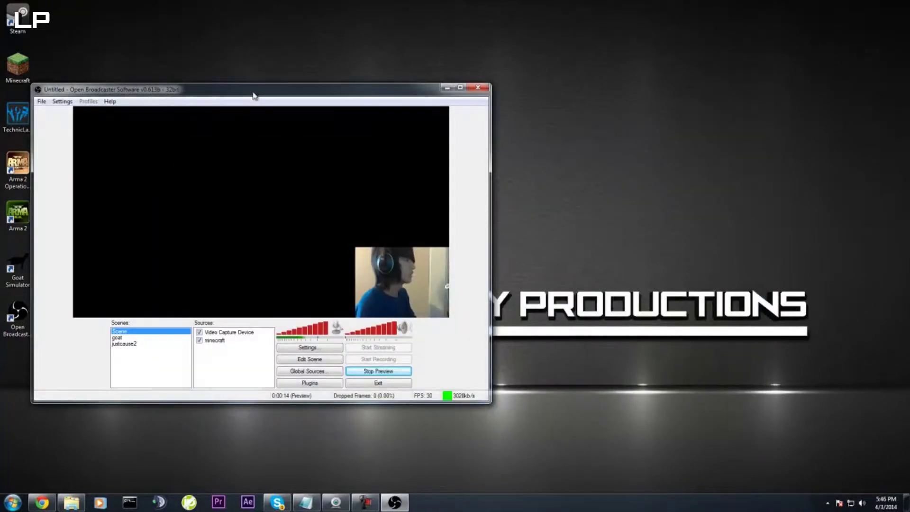
- Move the Open Broadcaster Software window clear of the desktop shortcuts and relaunch Minecraft with the Forge profile
drag(254, 94, 556, 113)
double_click(17, 66)
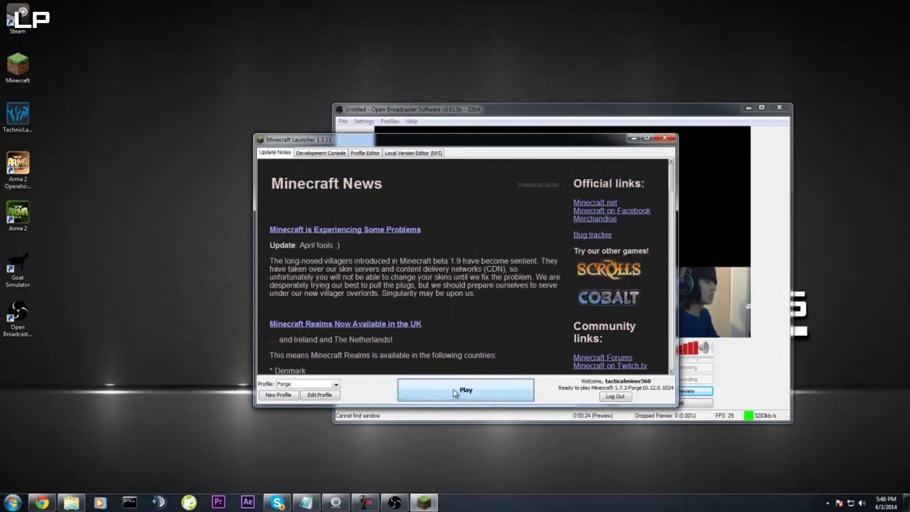
click(465, 390)
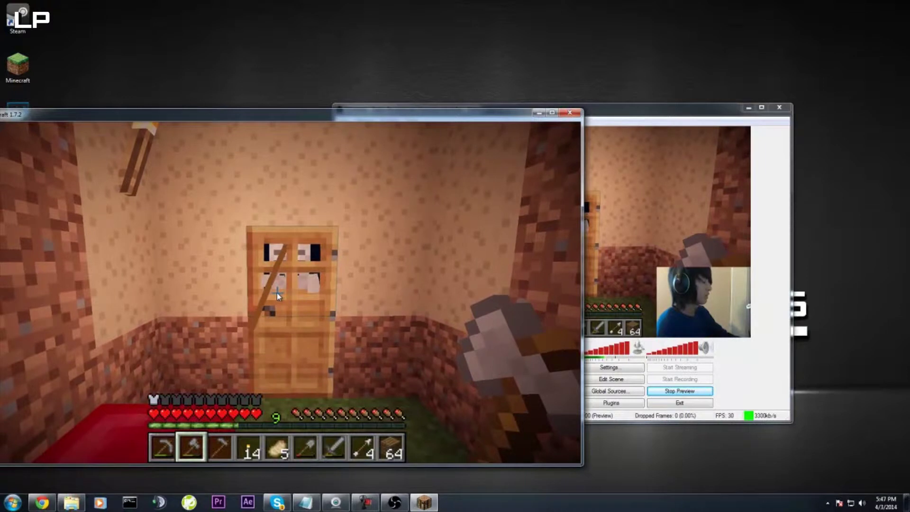
- Save and quit the Minecraft world to the title screen, and bring Open Broadcaster Software to the front
key(Escape)
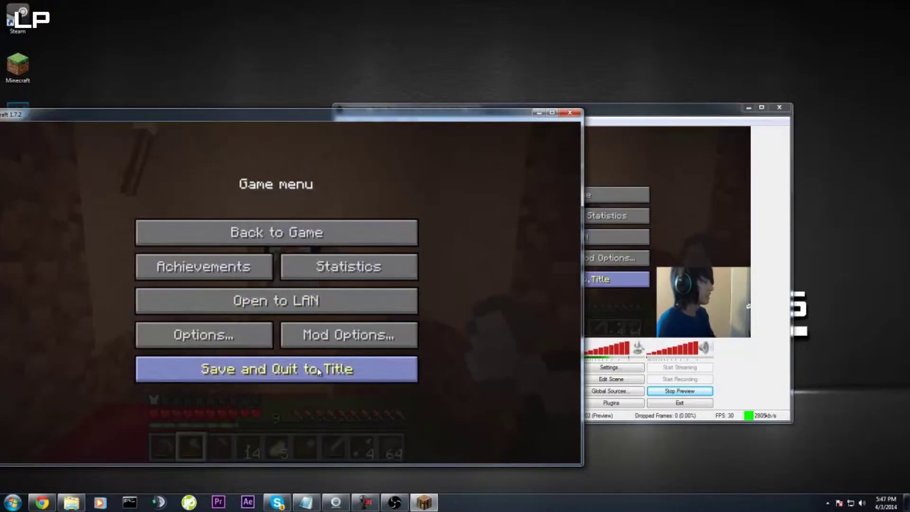
click(335, 373)
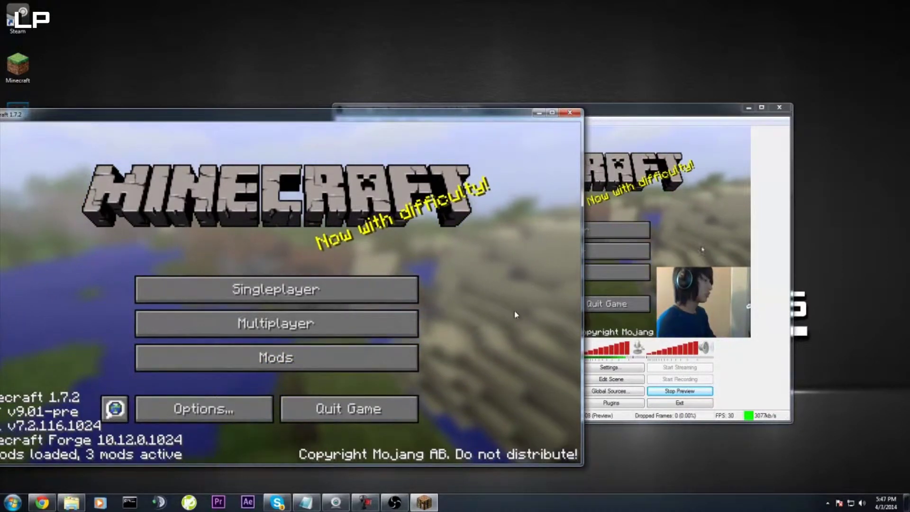
click(395, 502)
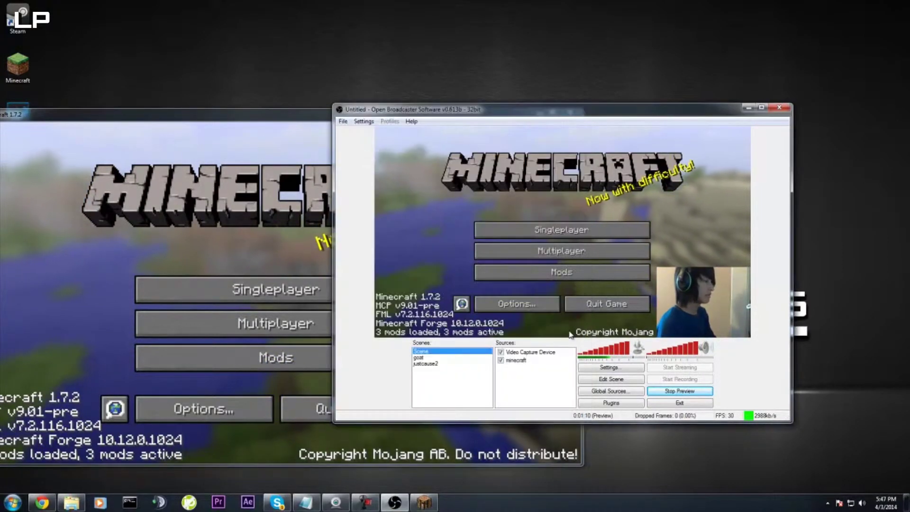
- Rename the first scene in the scene list as Minecraft
right_click(424, 353)
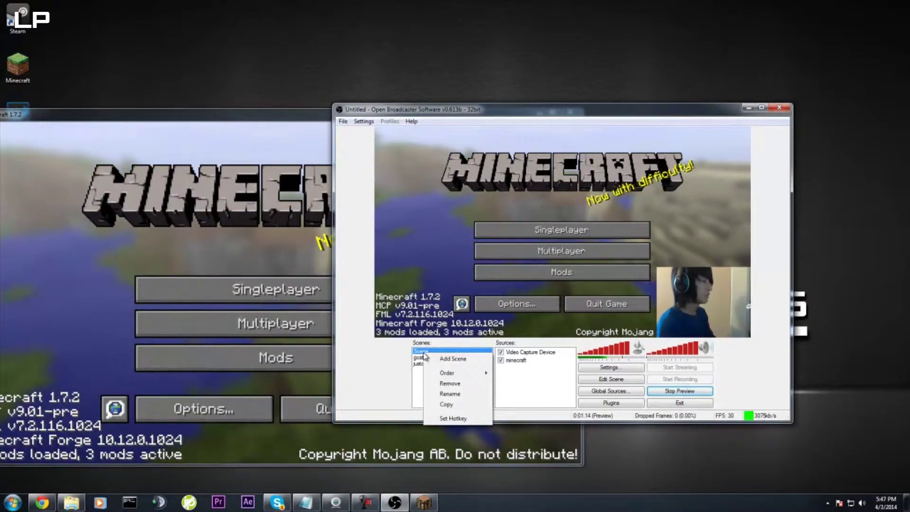
click(466, 399)
text(Mi)
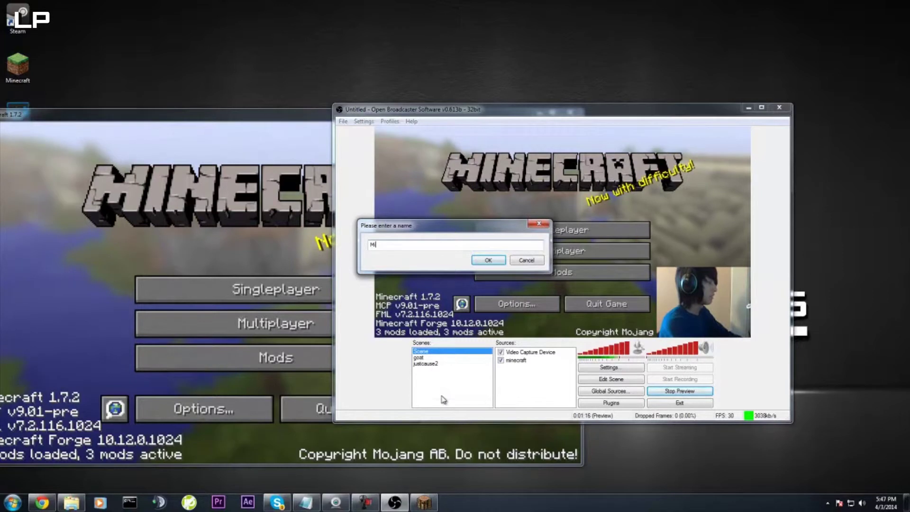
text(necraft)
key(Return)
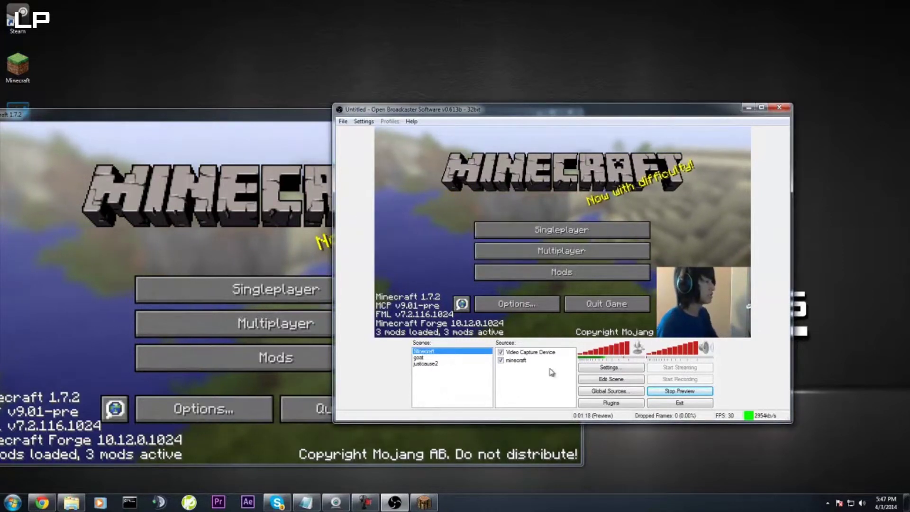
- Look through the source types that can be added to the Minecraft scene, including Game Capture
click(529, 352)
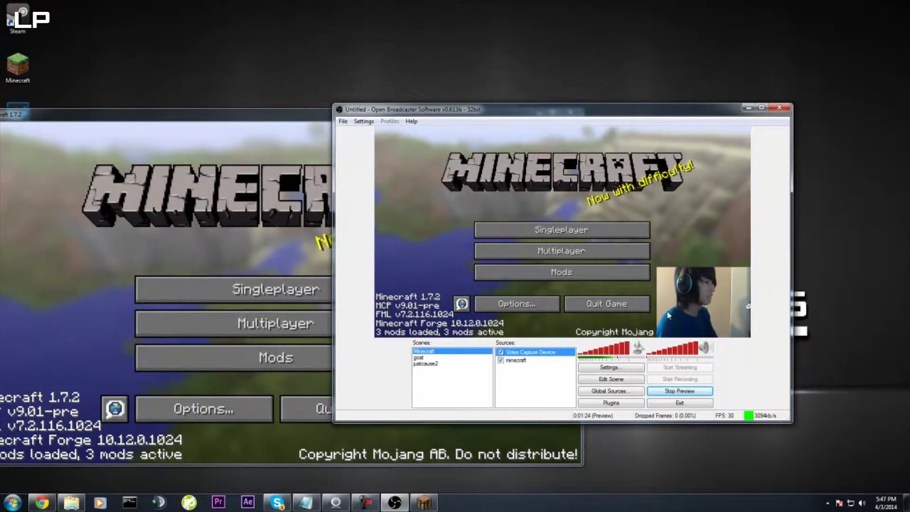
click(521, 361)
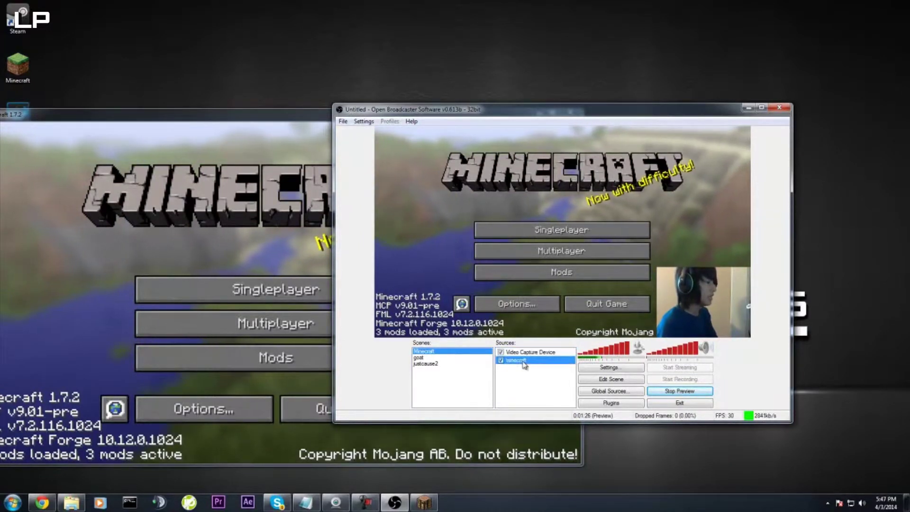
right_click(522, 363)
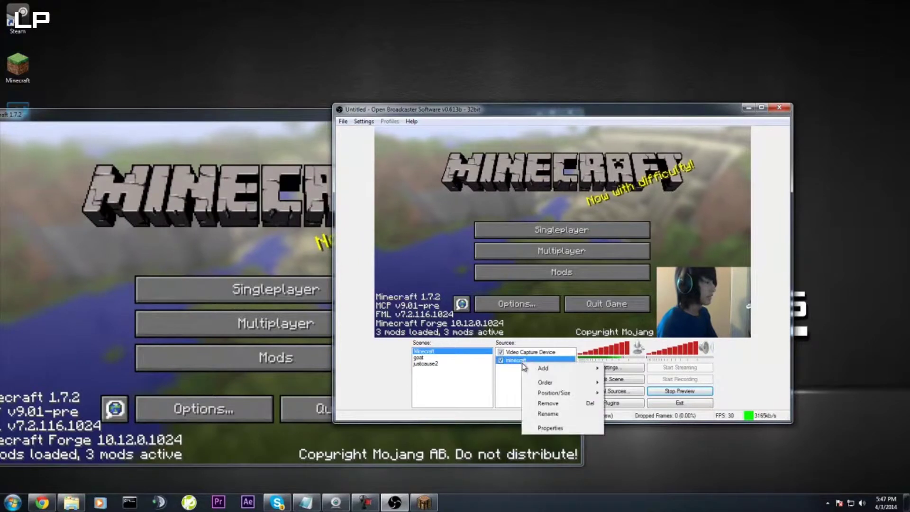
click(481, 388)
right_click(515, 370)
click(515, 363)
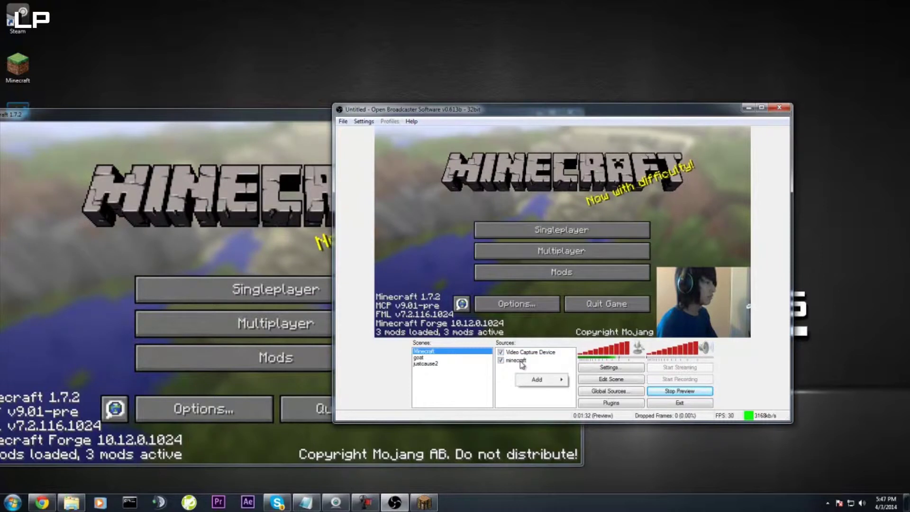
click(536, 382)
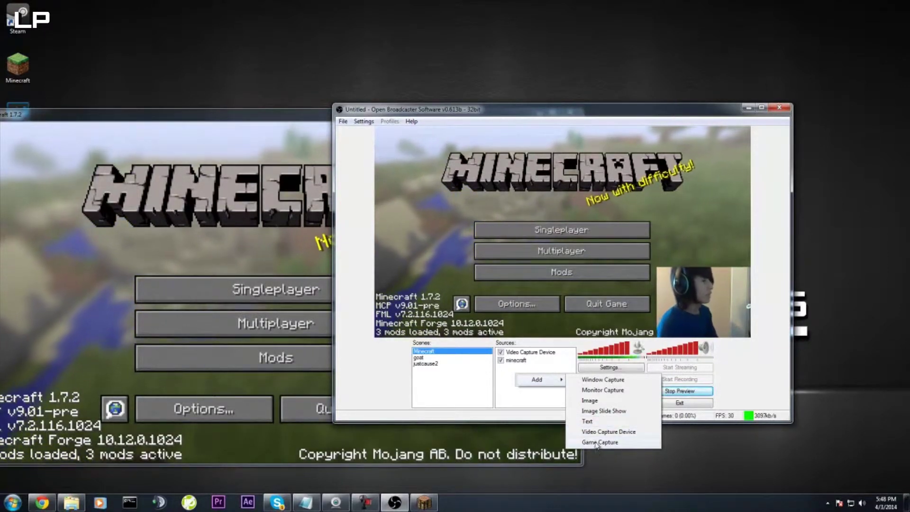
- Set the minecraft source's game capture application to Minecraft 1.7.2 in its properties
click(523, 364)
right_click(523, 365)
click(545, 459)
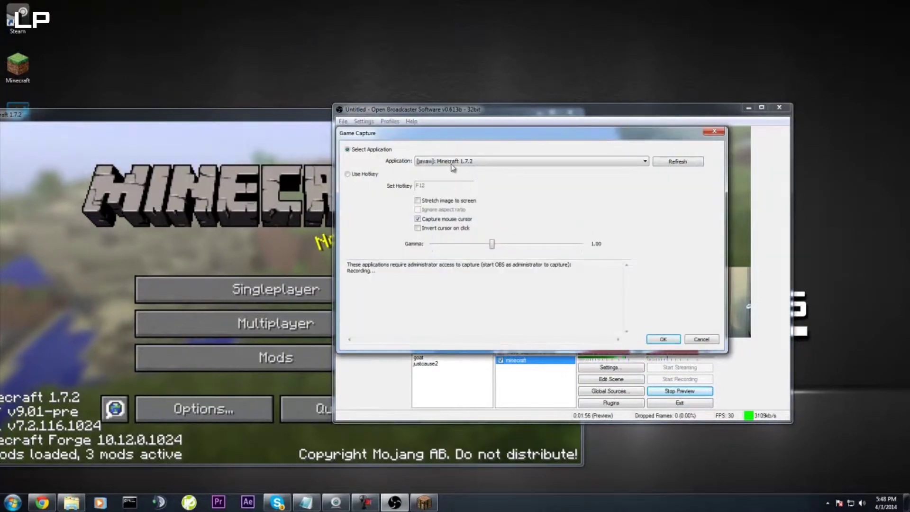
click(454, 164)
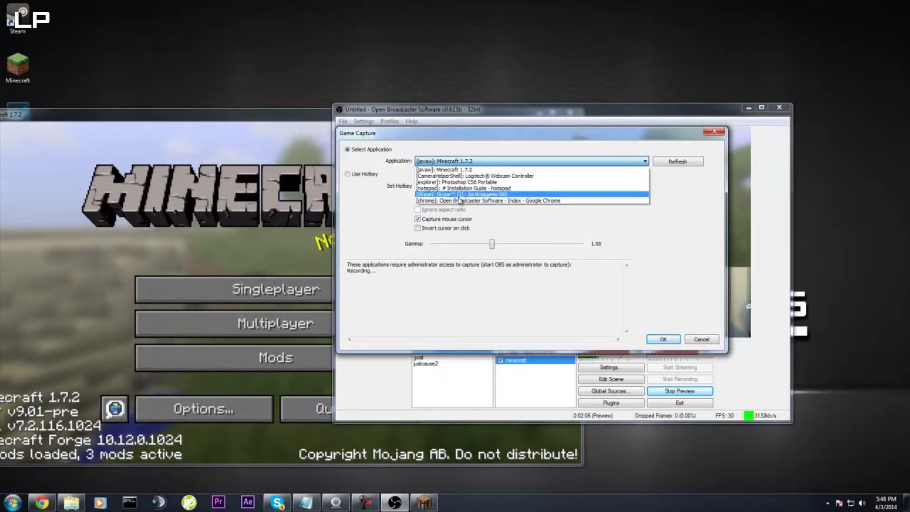
click(469, 169)
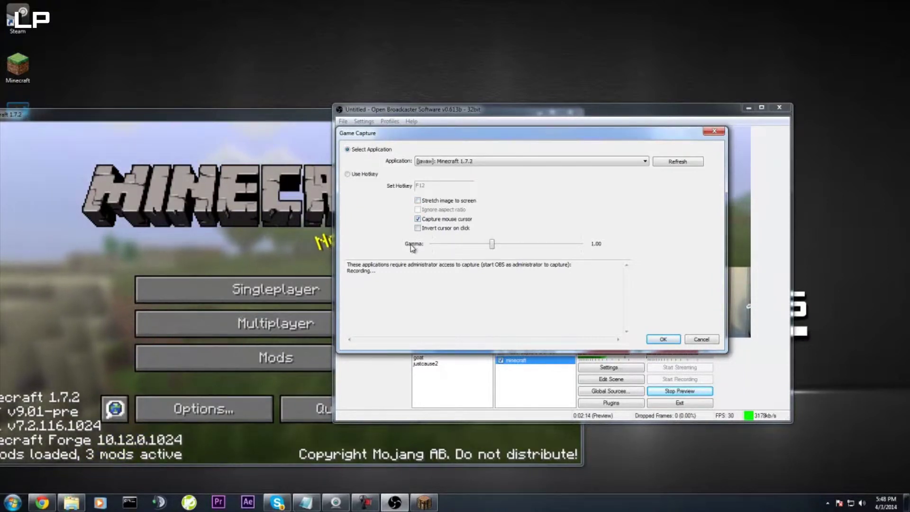
click(663, 339)
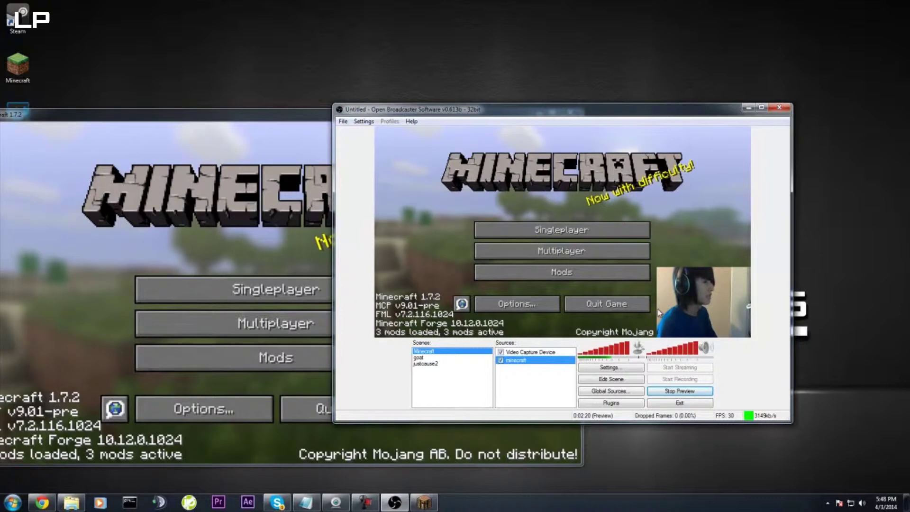
- Remove the Video Capture Device source from the Minecraft scene
right_click(532, 351)
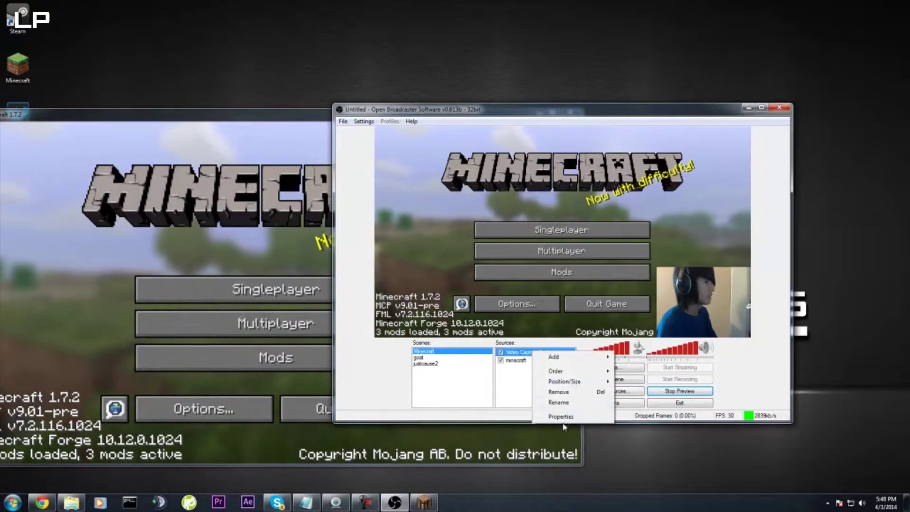
click(559, 392)
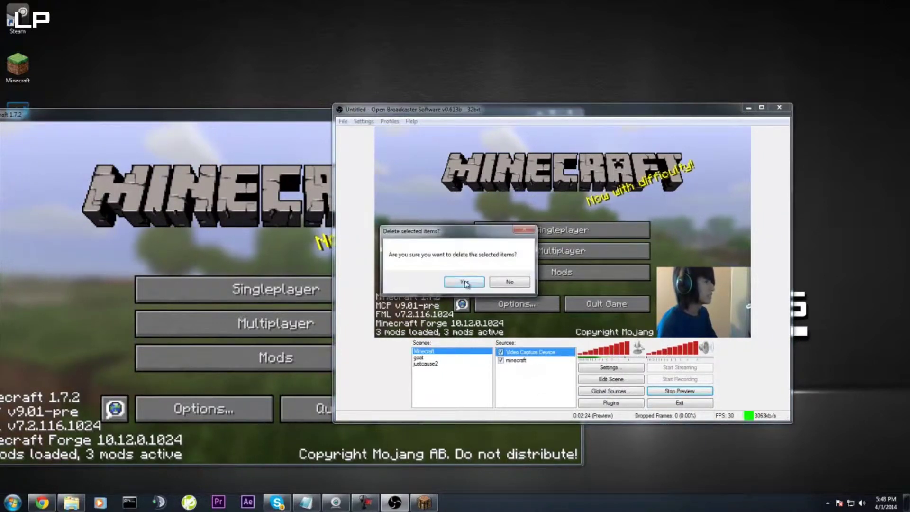
click(464, 282)
- Add a video capture device source named "logitech webcam" using the Logitech HD Webcam C270, with custom resolution enabled
right_click(528, 363)
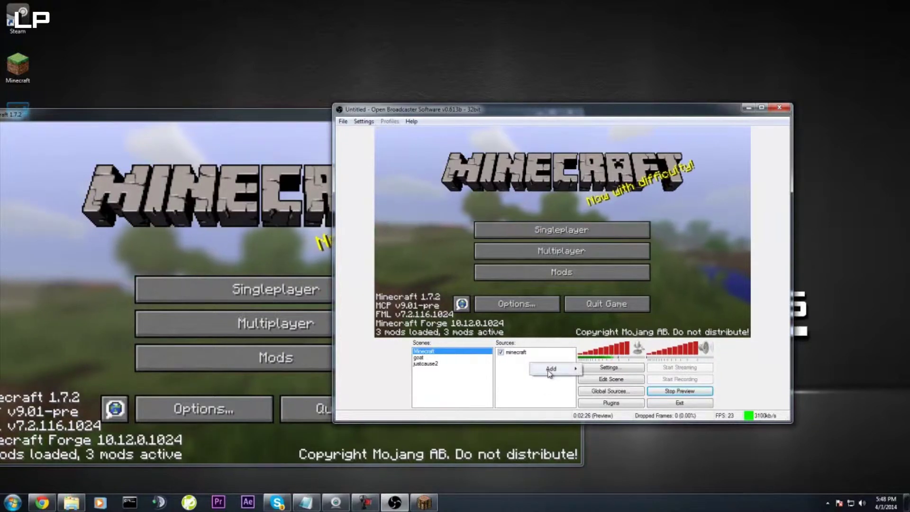
mouse_move(578, 374)
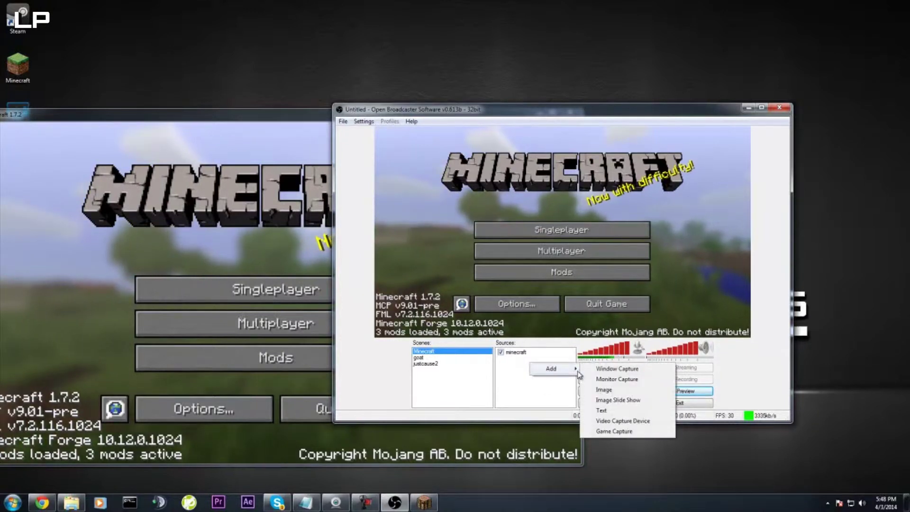
click(622, 421)
key(BackSpace)
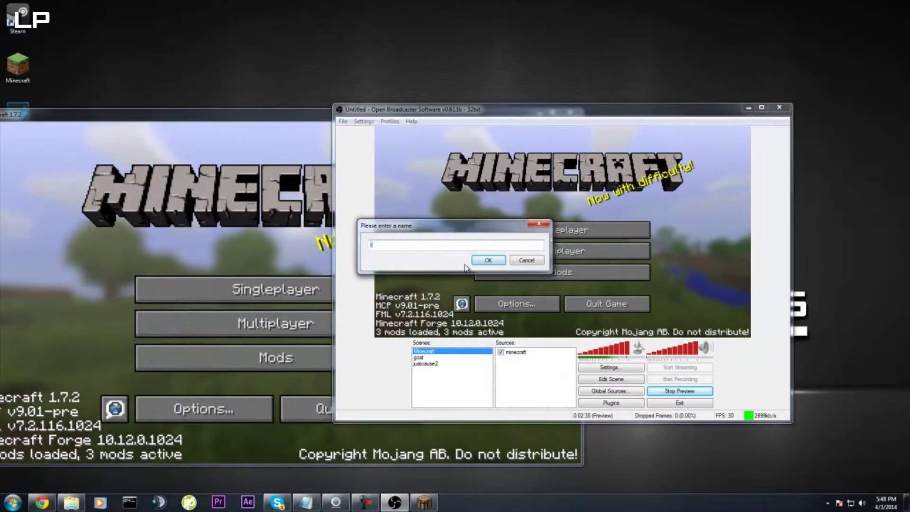
text(logite)
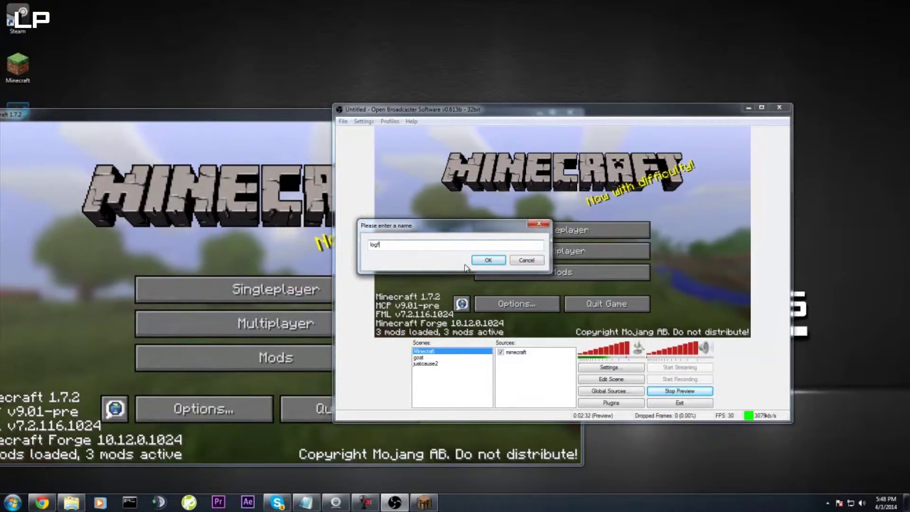
text(ch)
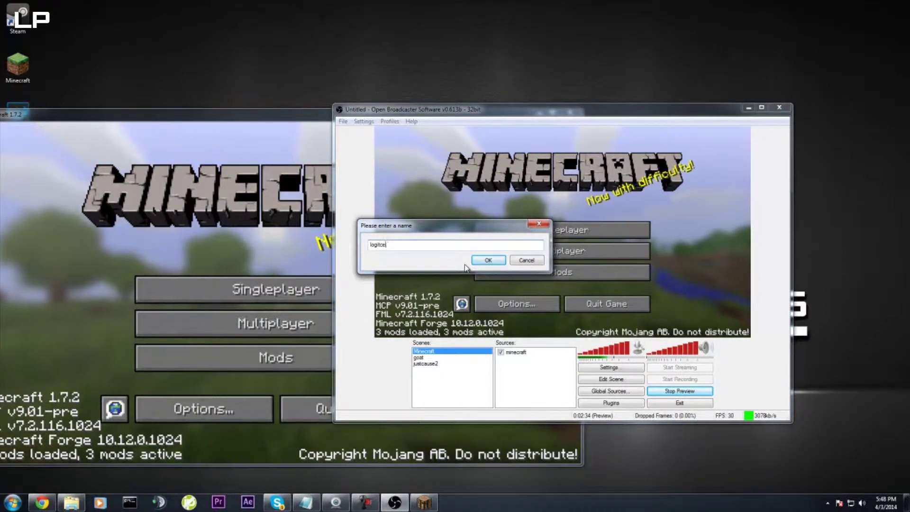
text( c)
key(BackSpace)
text(webcam)
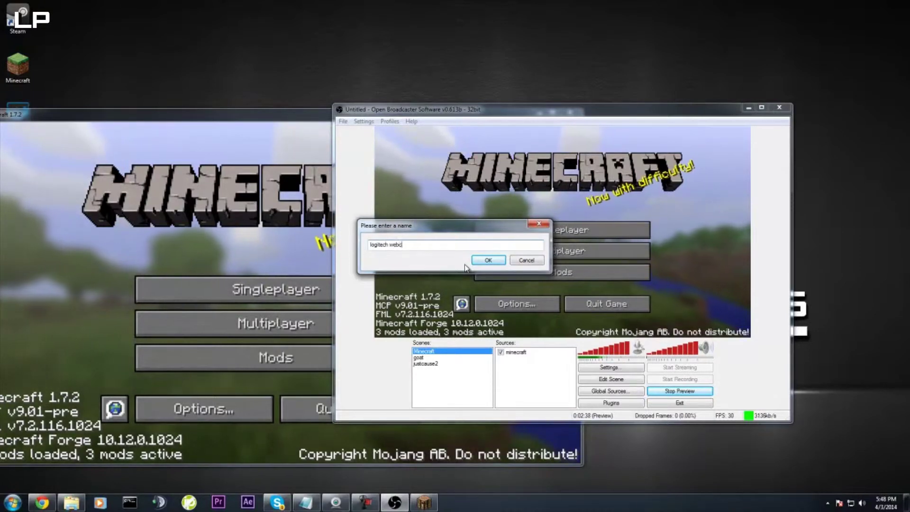
key(Return)
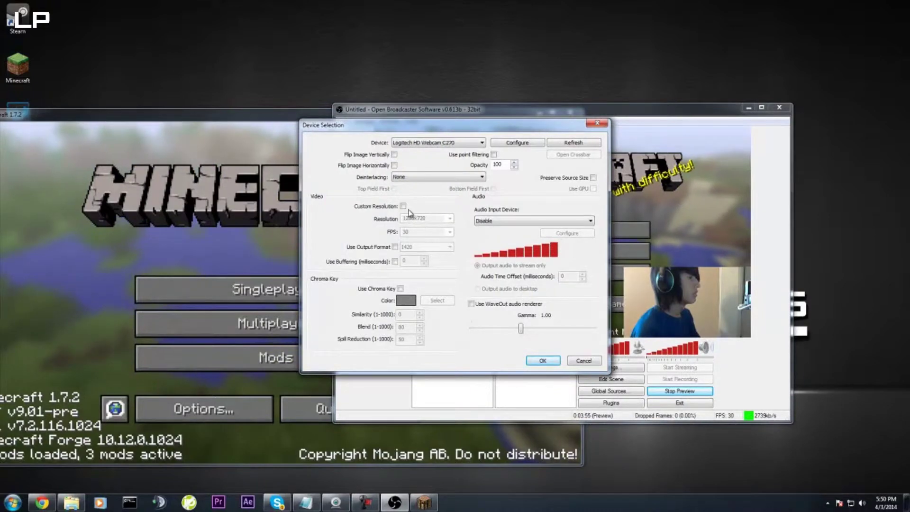
click(403, 207)
click(543, 361)
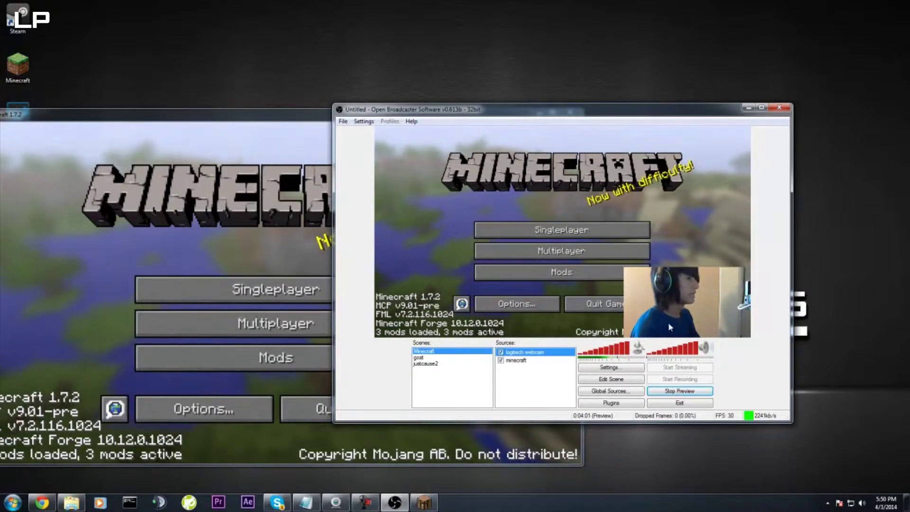
- Set the logitech webcam source's custom resolution to 320x176
right_click(557, 356)
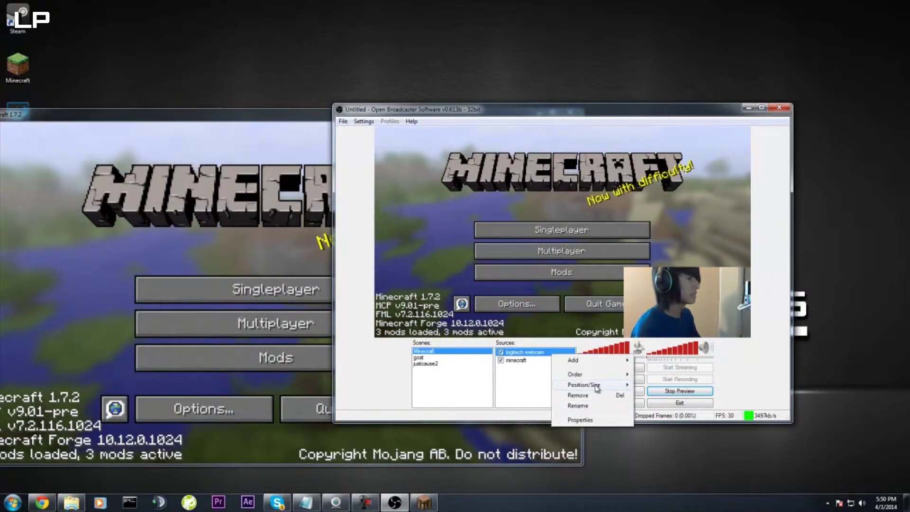
mouse_move(588, 384)
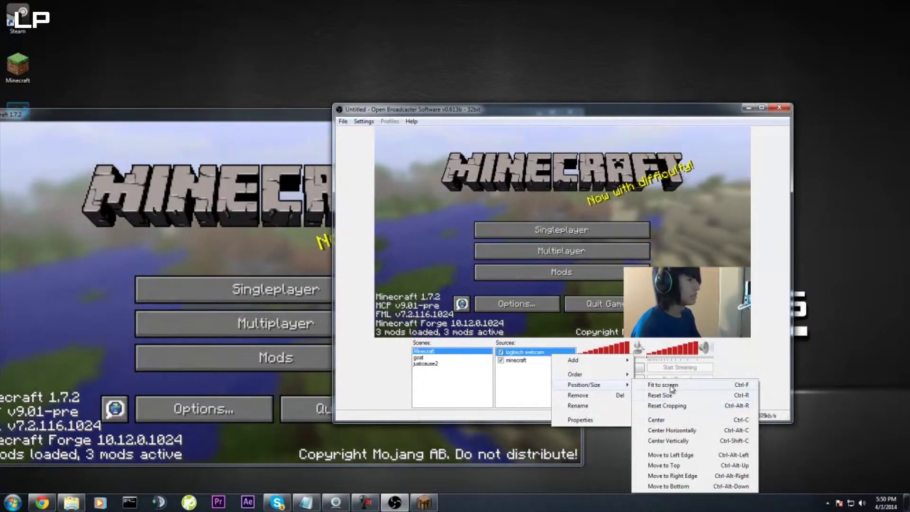
key(Escape)
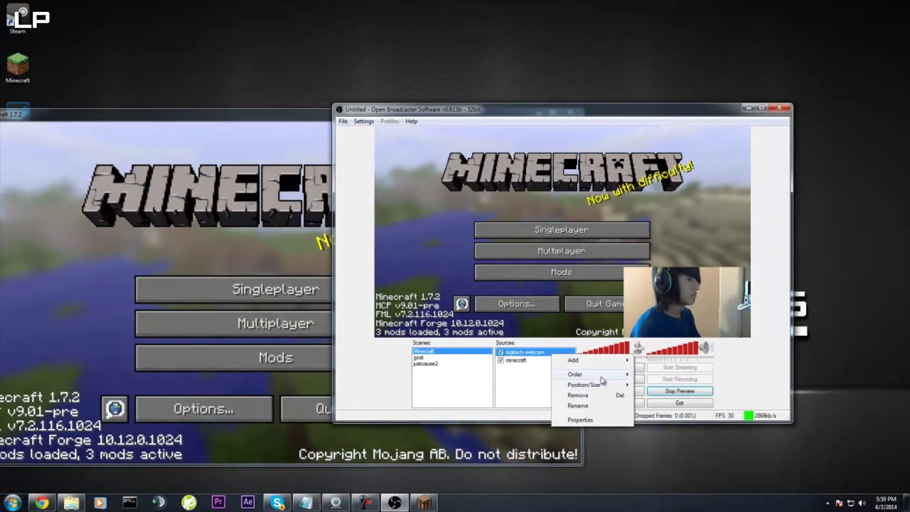
key(Escape)
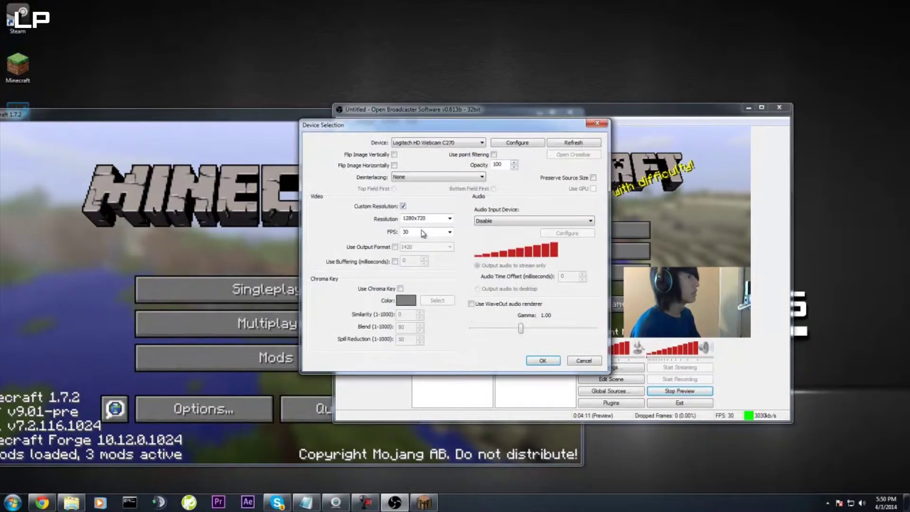
click(450, 221)
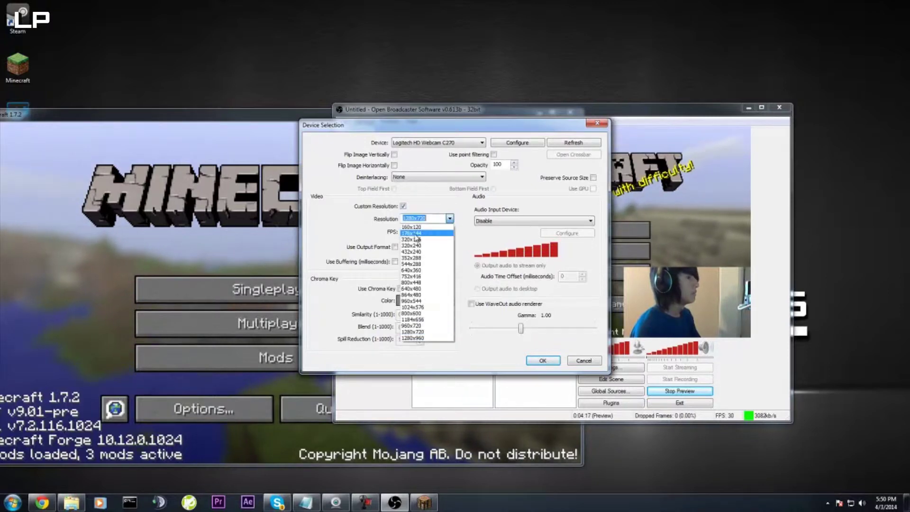
click(430, 245)
click(542, 360)
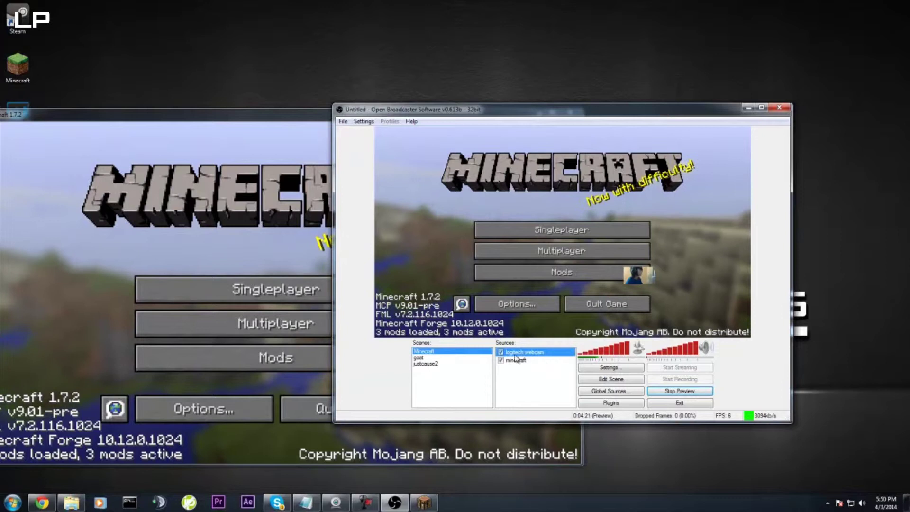
- Change the logitech webcam source's custom resolution to 320x240
right_click(527, 353)
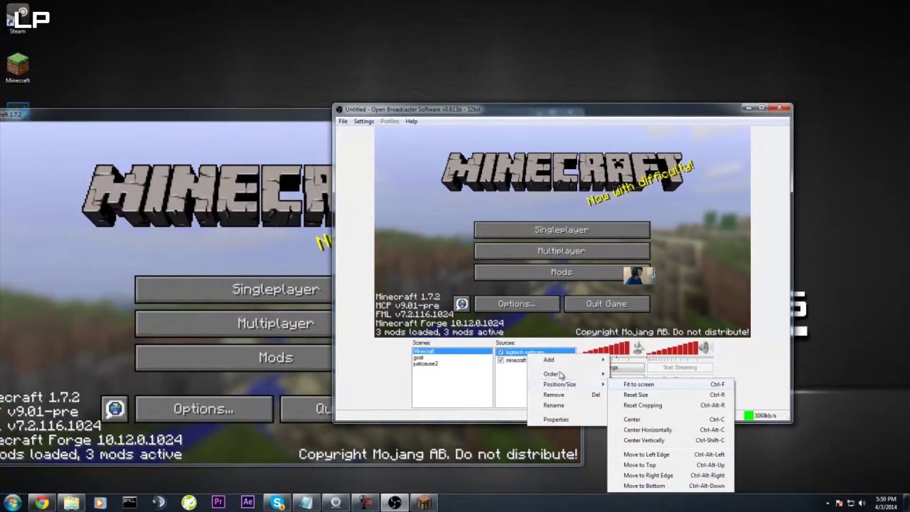
click(555, 419)
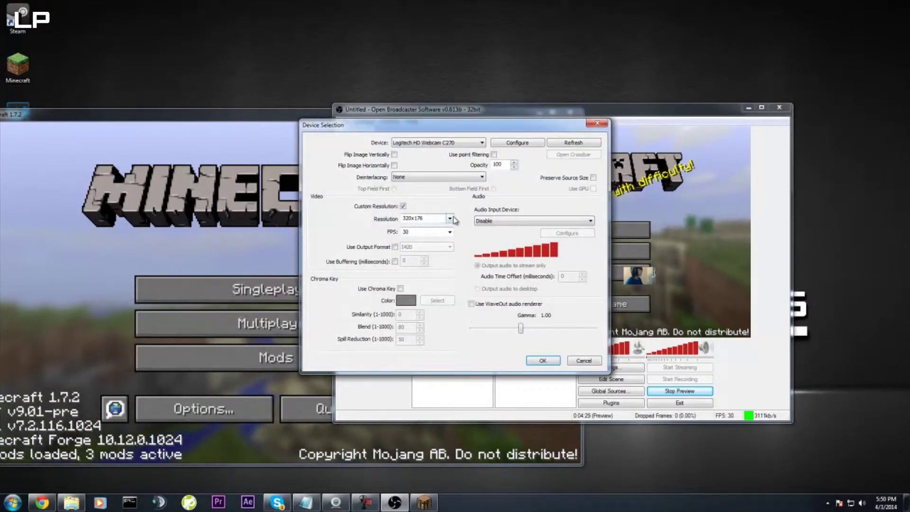
click(450, 219)
click(417, 251)
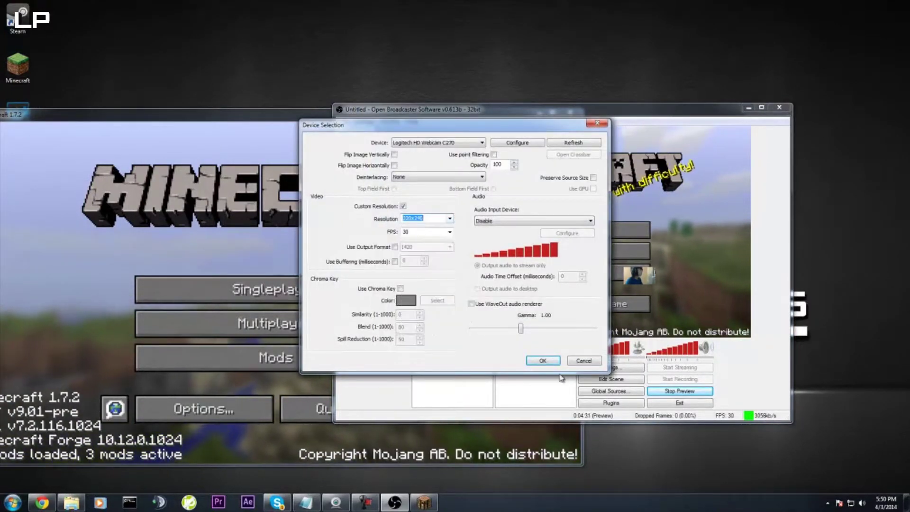
click(554, 361)
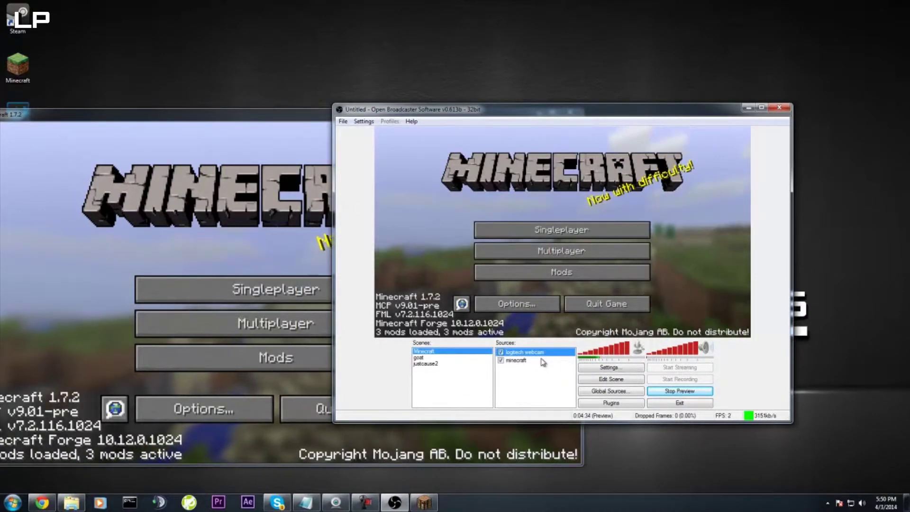
- Change the logitech webcam source's custom resolution to 432x240
right_click(532, 353)
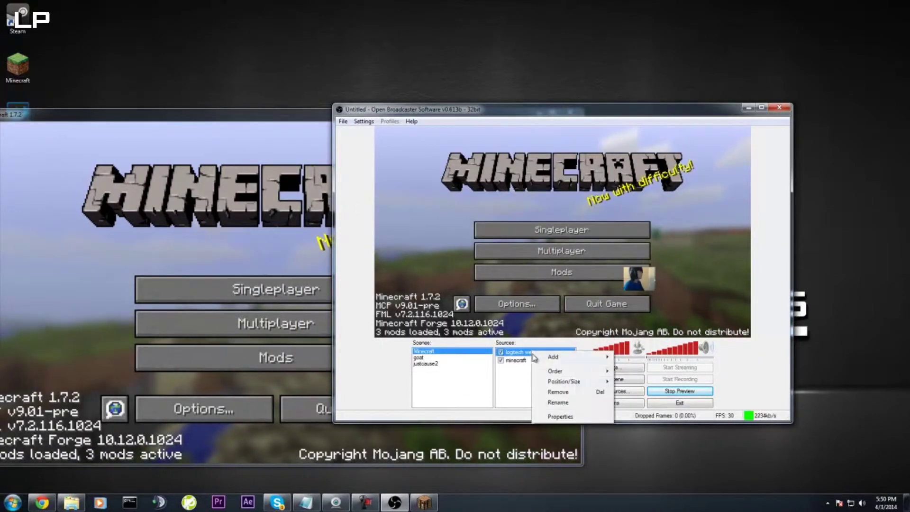
mouse_move(557, 382)
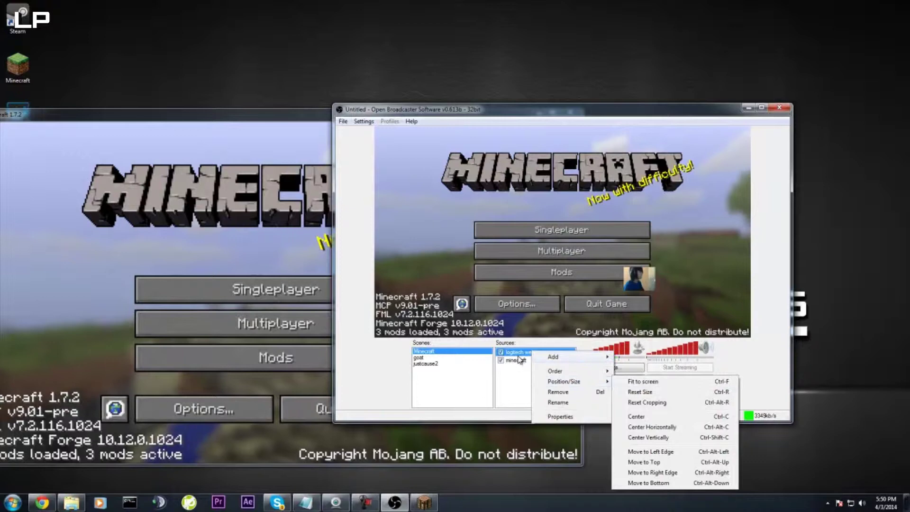
click(560, 416)
click(450, 219)
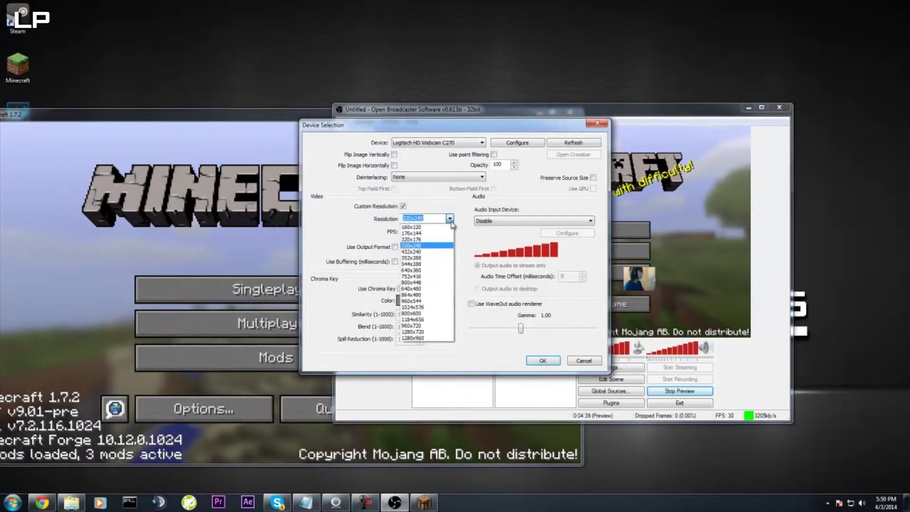
click(435, 257)
click(543, 361)
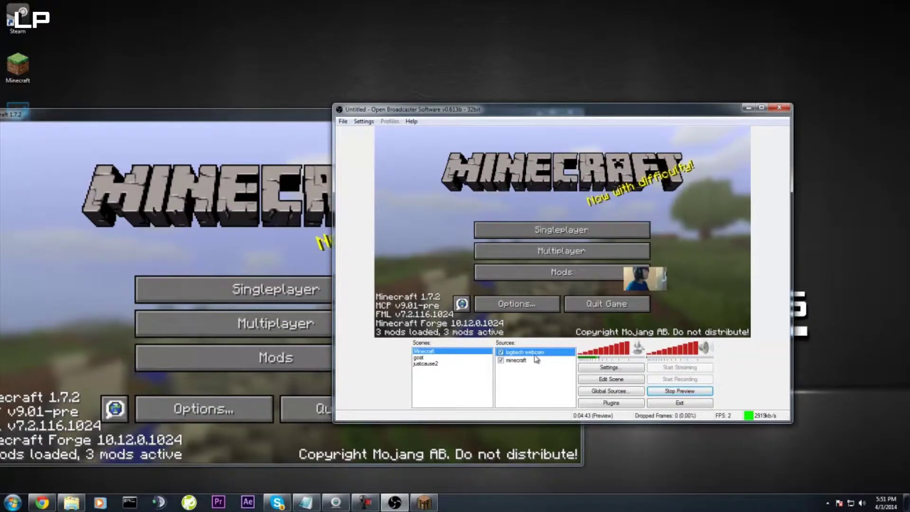
- Change the logitech webcam source's custom resolution to 352x288
right_click(522, 354)
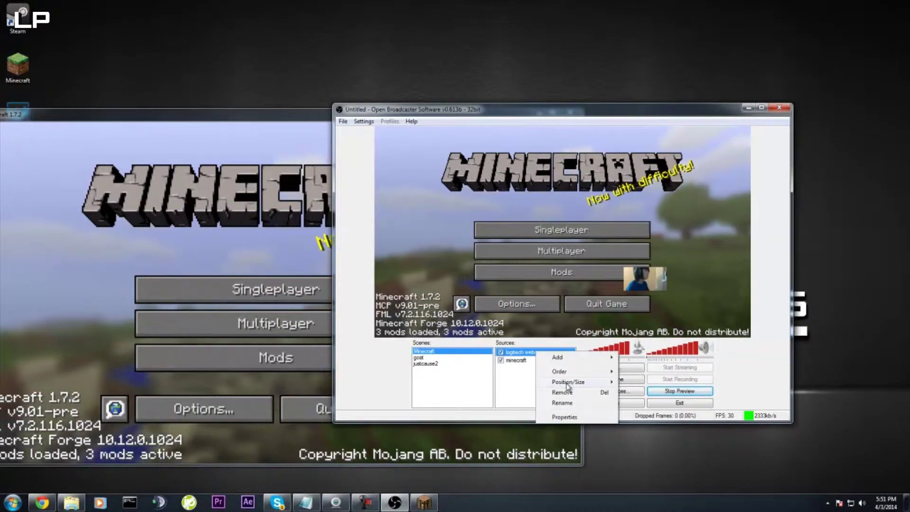
click(564, 417)
click(449, 219)
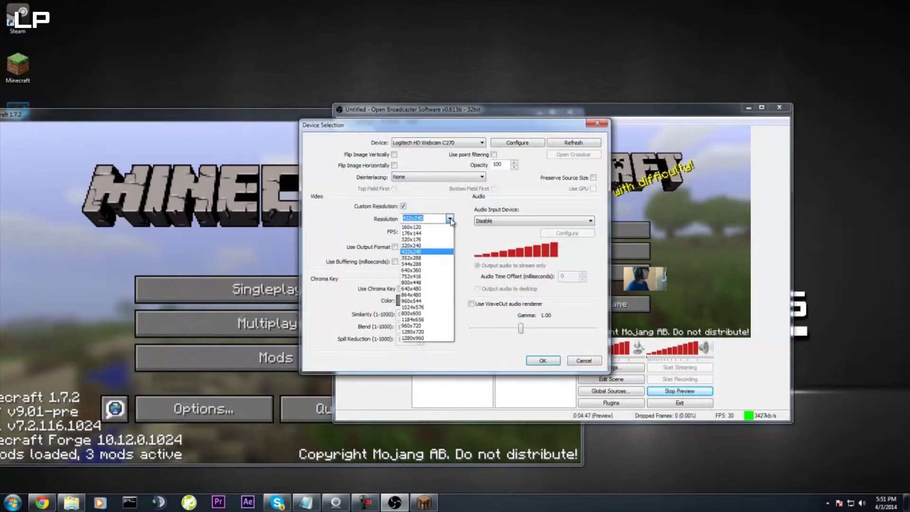
click(421, 259)
click(545, 360)
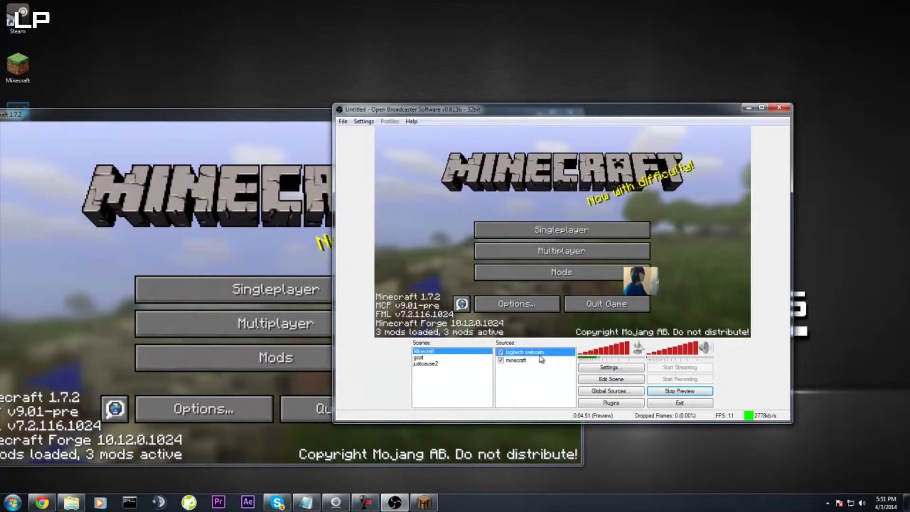
- Change the logitech webcam source's custom resolution to 544x288
right_click(509, 353)
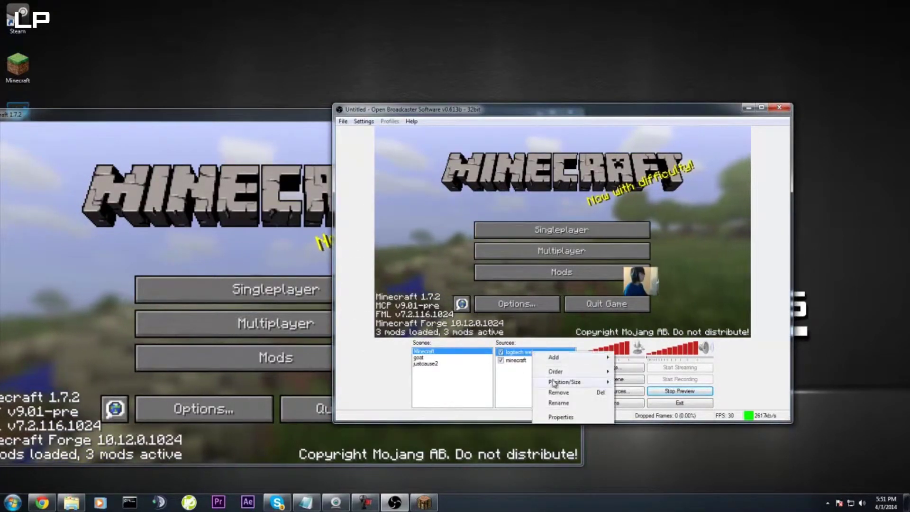
click(561, 417)
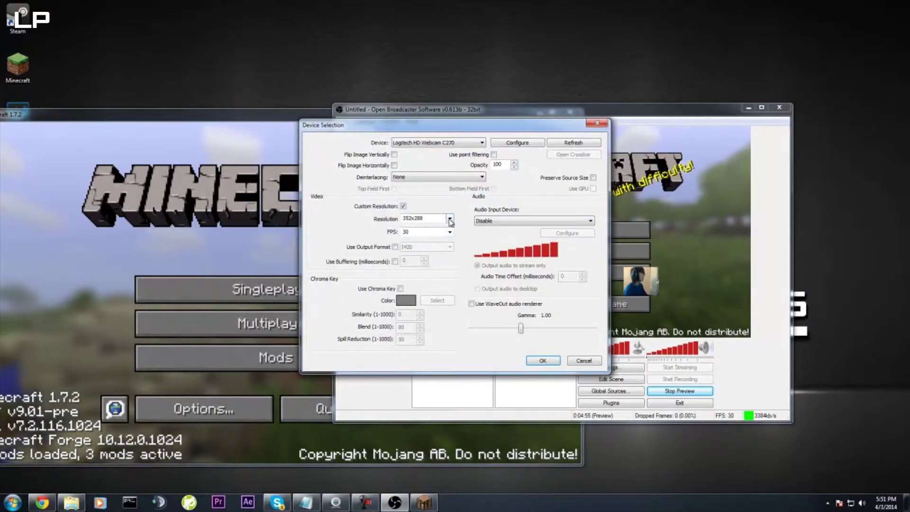
click(449, 219)
click(411, 264)
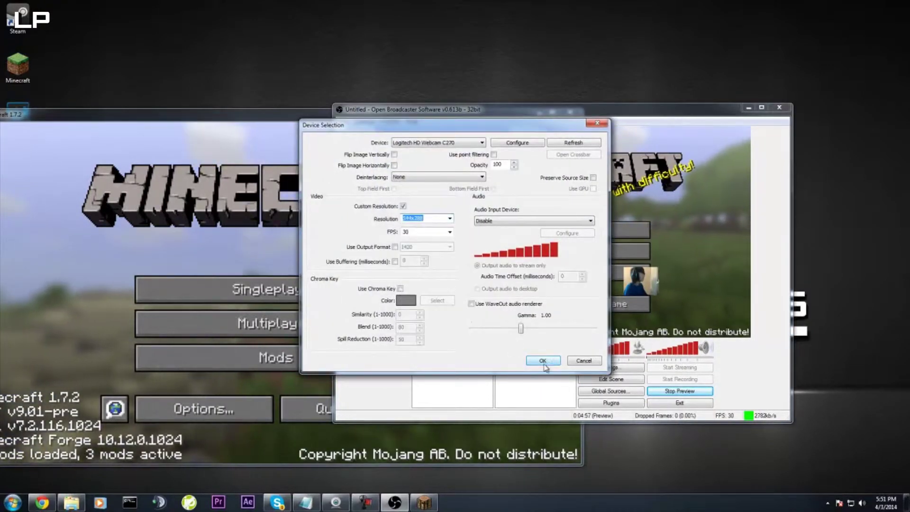
click(544, 361)
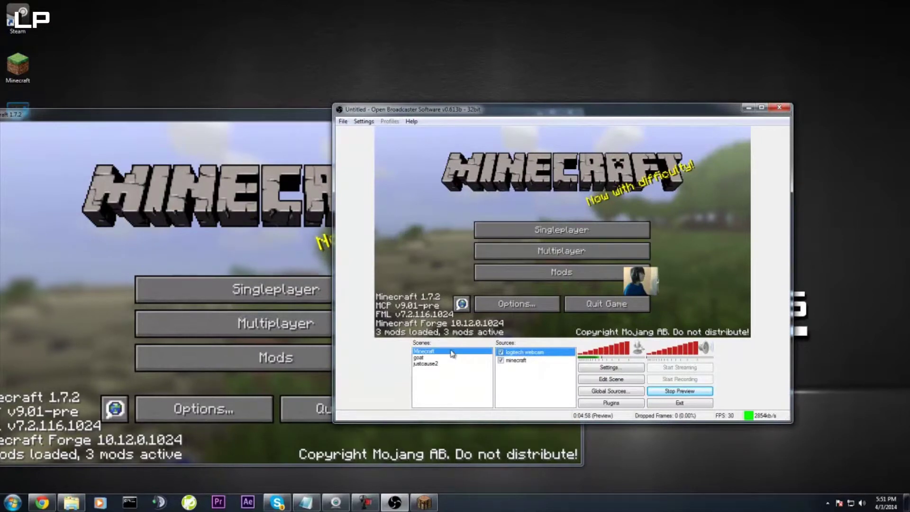
- Change the logitech webcam source's custom resolution to 640x360
right_click(533, 355)
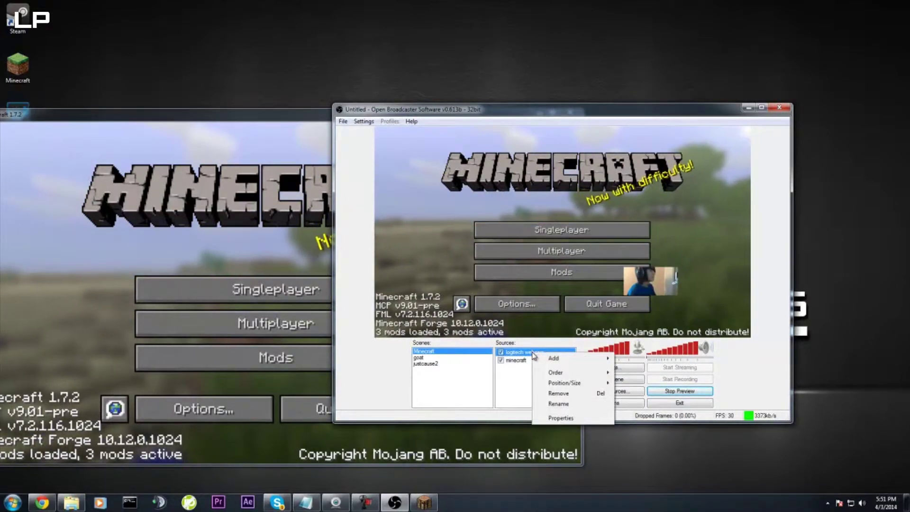
mouse_move(561, 383)
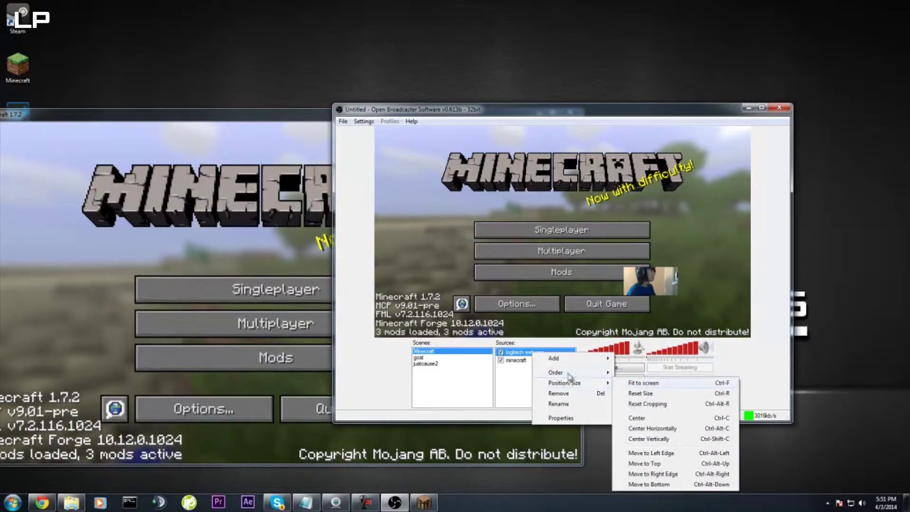
click(560, 418)
click(449, 218)
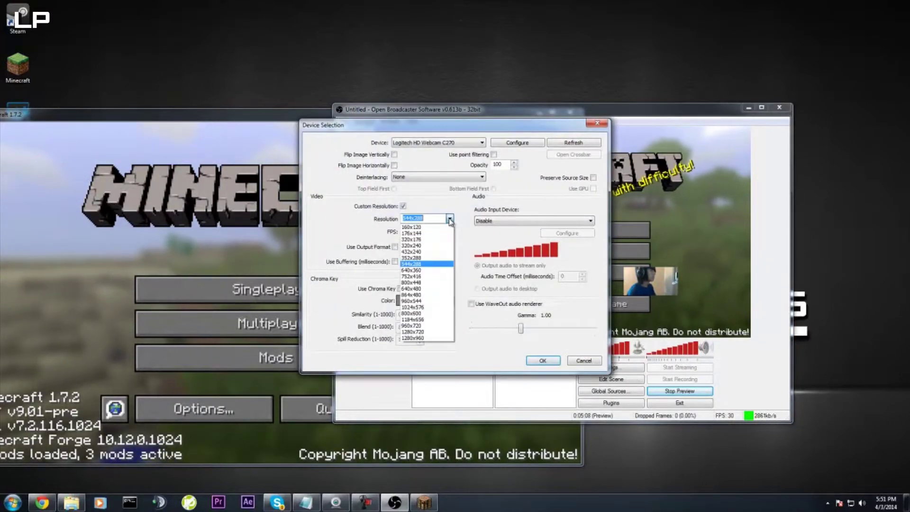
click(426, 270)
click(542, 361)
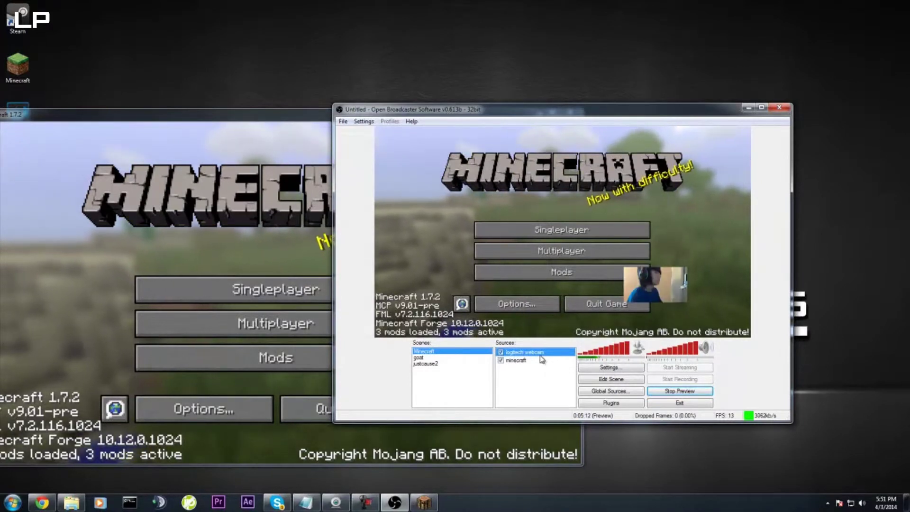
- Align the logitech webcam source to the bottom and right edges of the preview
right_click(527, 353)
mouse_move(569, 381)
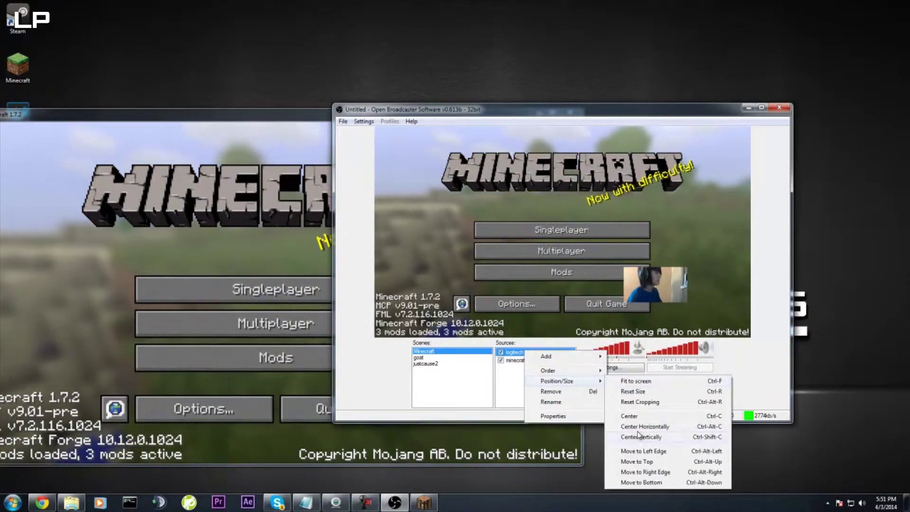
click(646, 482)
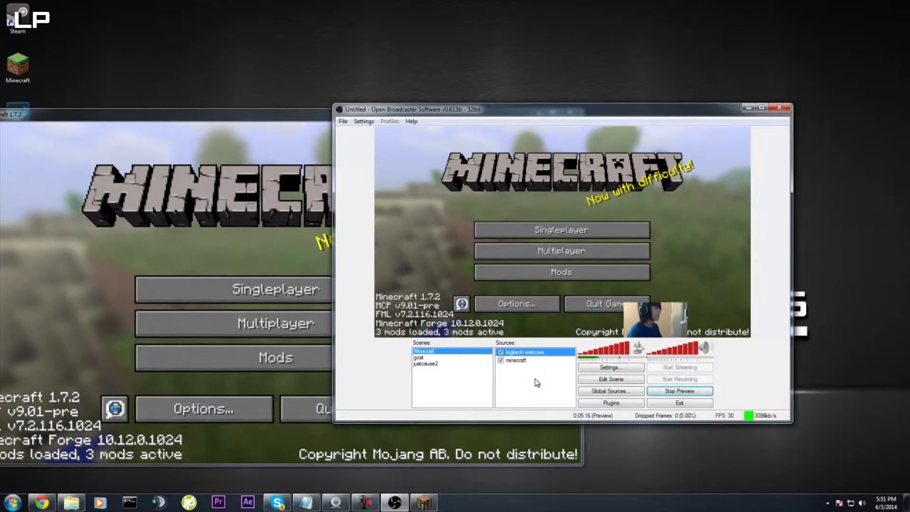
right_click(524, 353)
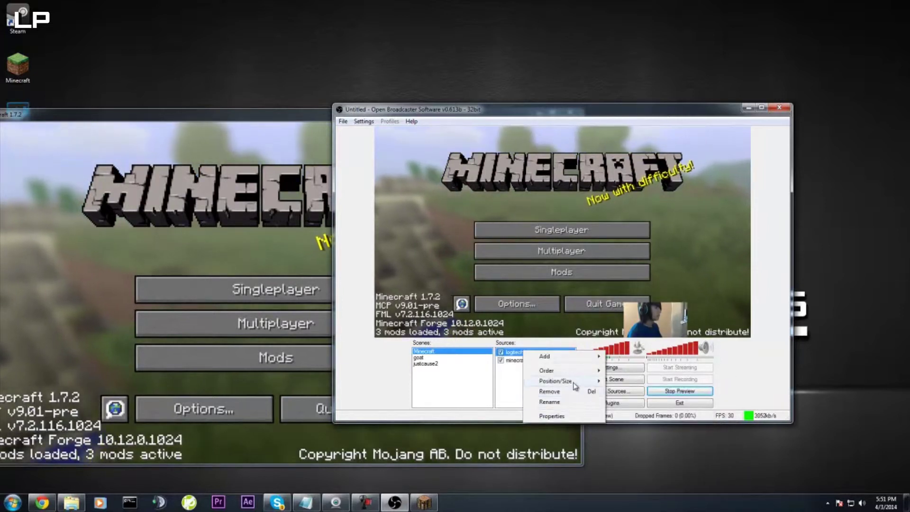
mouse_move(592, 381)
click(643, 472)
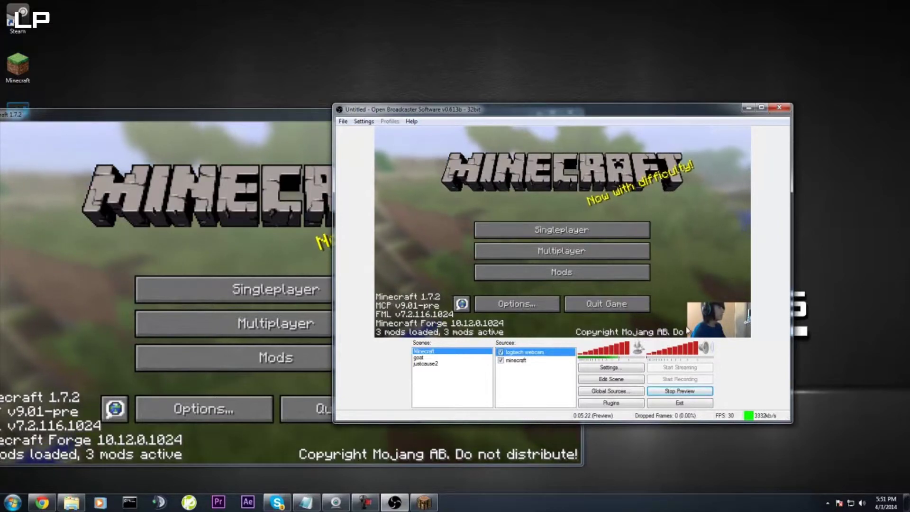
- Load a Minecraft singleplayer world to check the webcam overlay in-game, quit to the title screen and return to Open Broadcaster Software
click(307, 304)
double_click(231, 177)
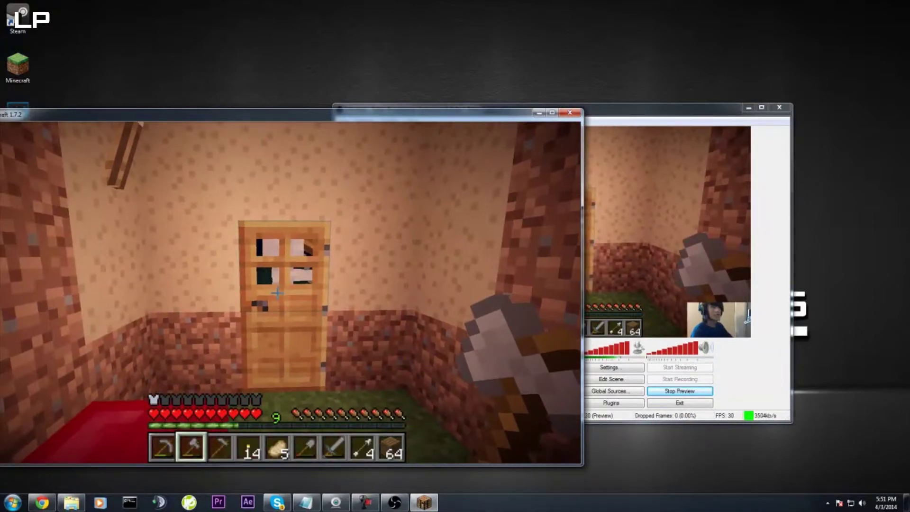
key(Escape)
click(325, 376)
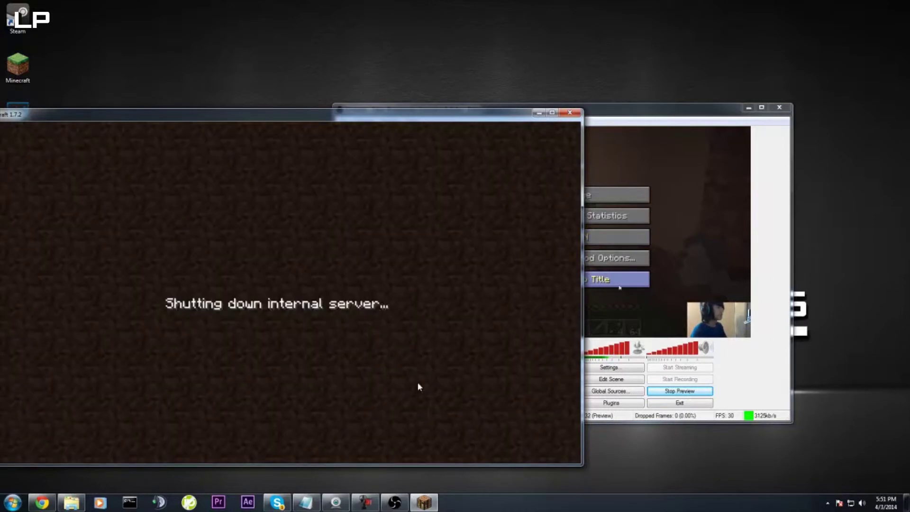
click(590, 358)
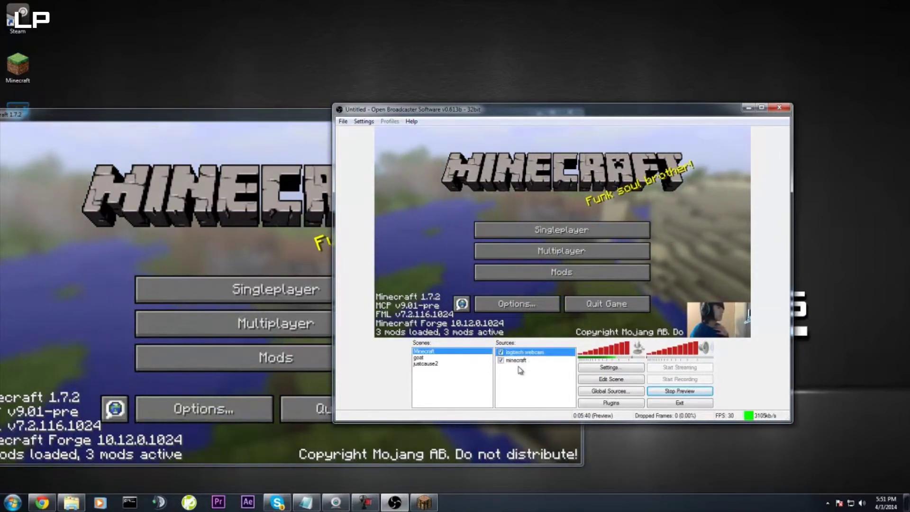
- In the encoding settings, use a max video bitrate of 3000 kb/s and an audio bitrate of 128
click(602, 368)
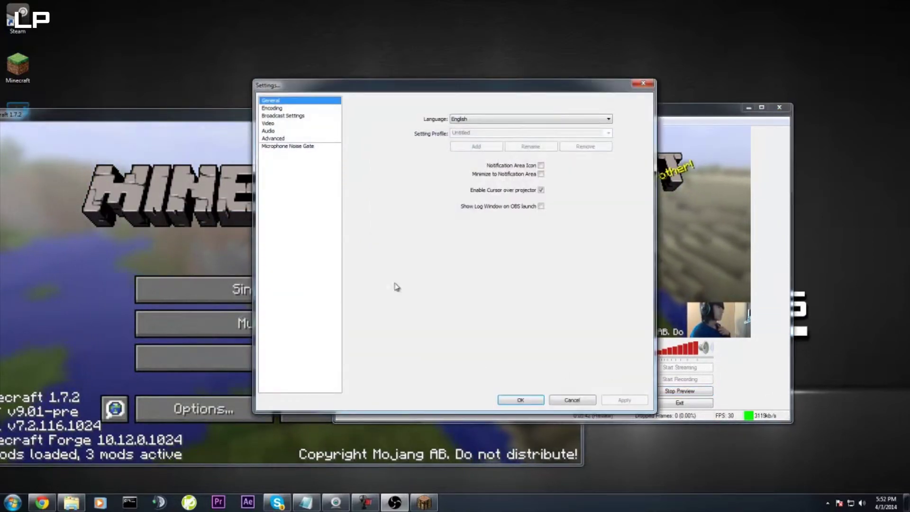
click(272, 108)
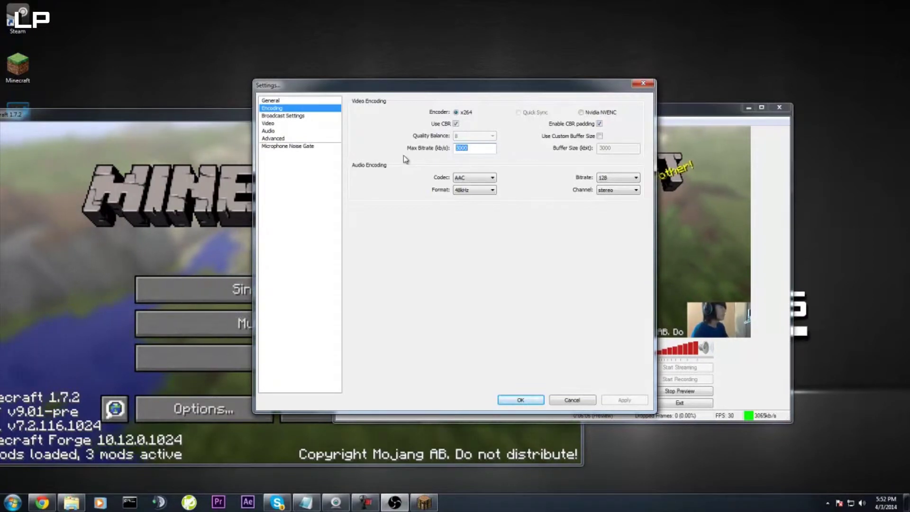
text(3000)
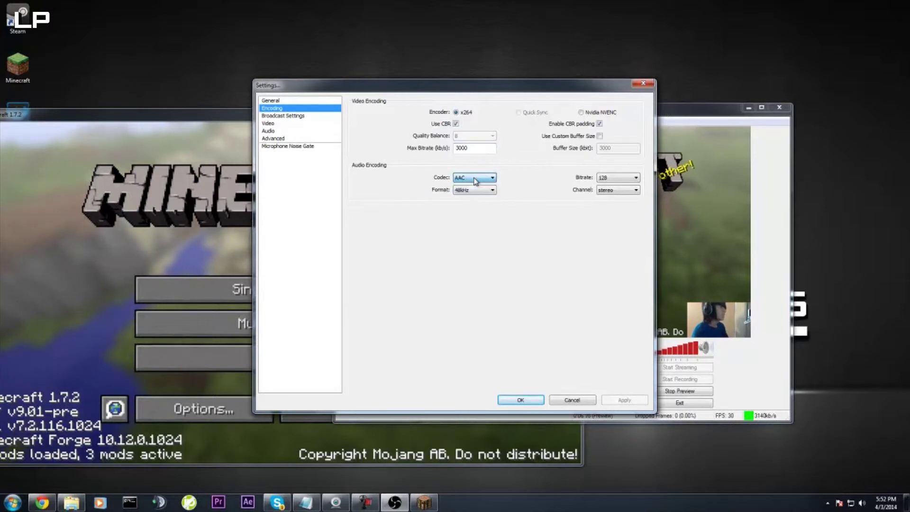
click(616, 178)
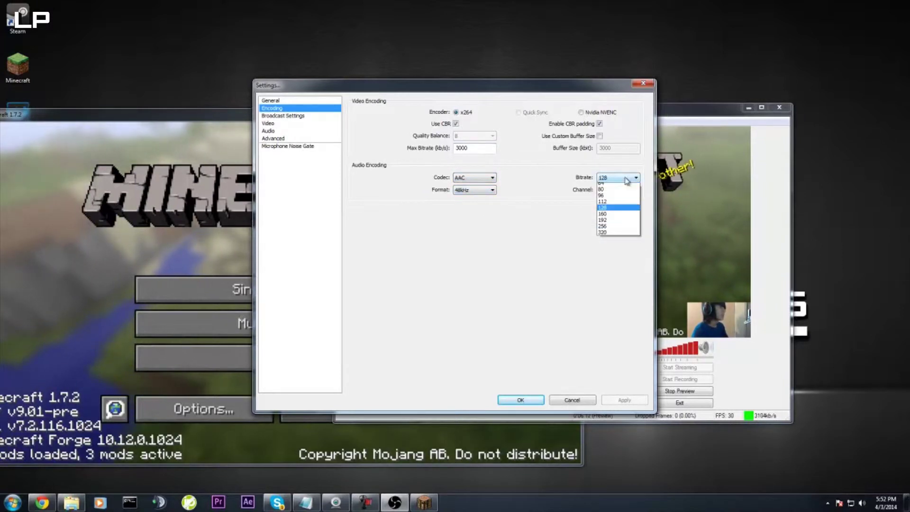
click(616, 185)
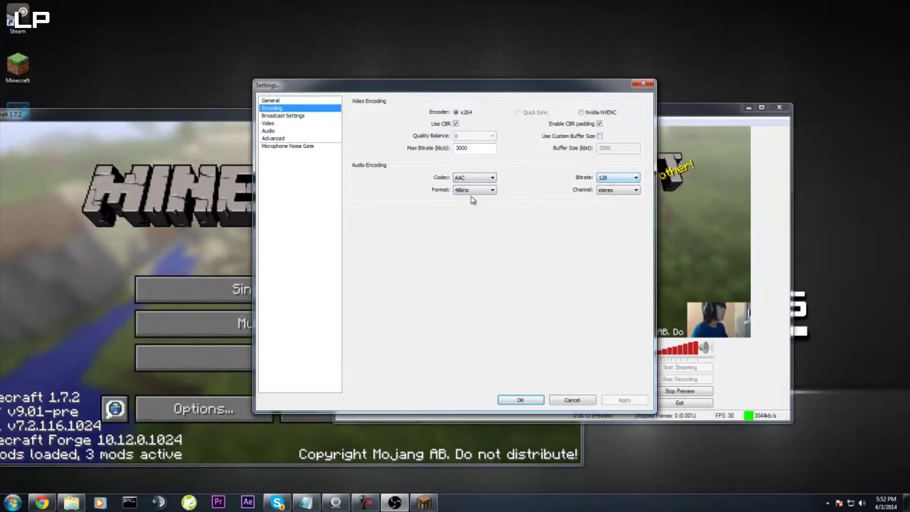
- Review the broadcast and video settings, and choose Microphone (4- Samson GoMic) as the microphone/auxiliary audio device
click(301, 116)
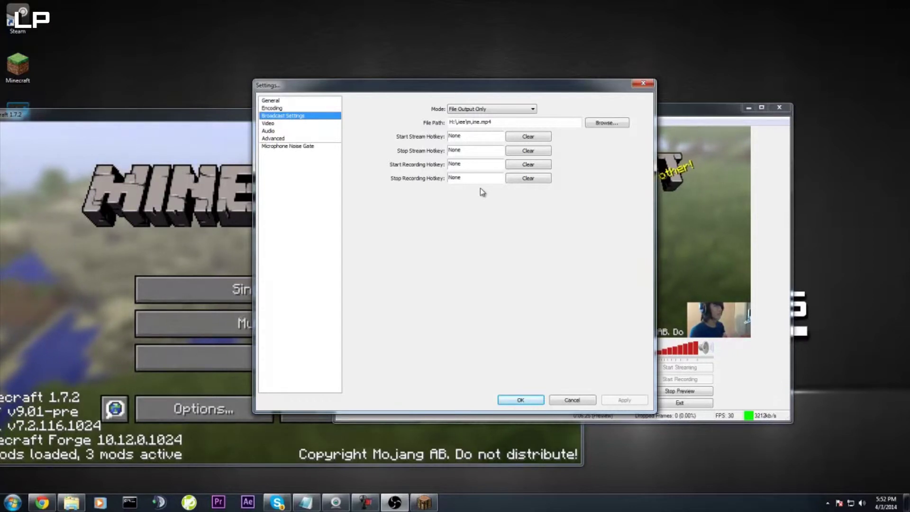
click(267, 124)
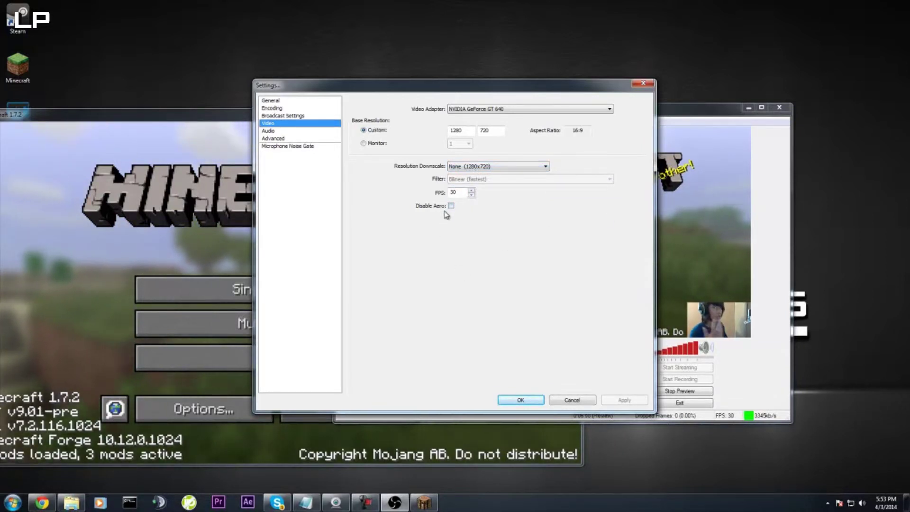
click(269, 131)
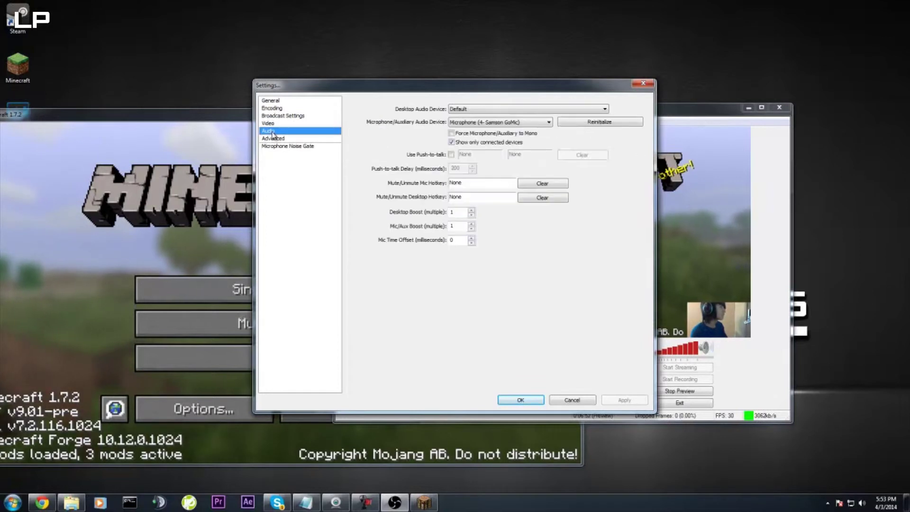
click(539, 123)
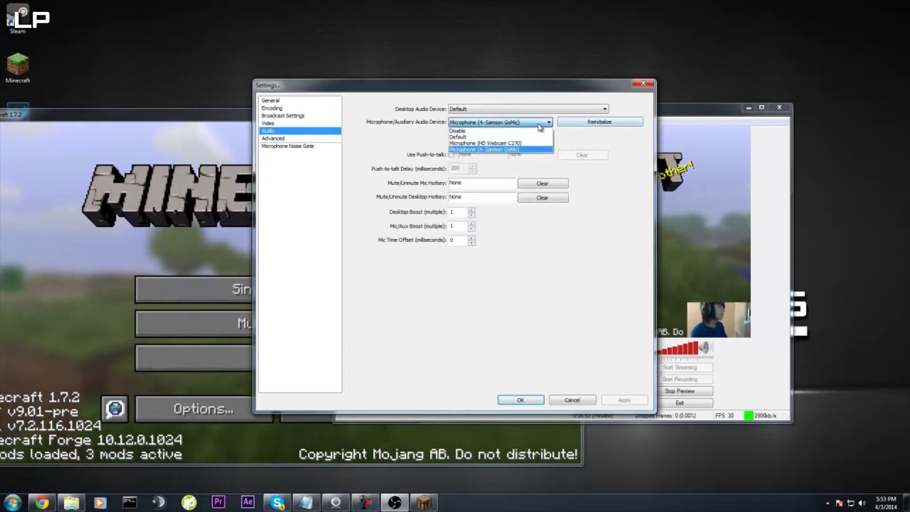
click(500, 150)
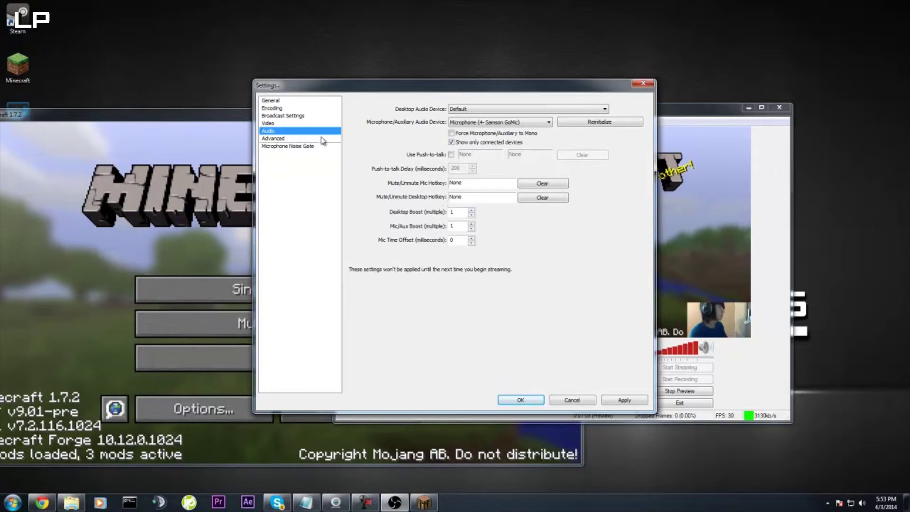
- In the advanced settings, choose the Normal process priority class and the veryfast x264 CPU preset
key(Down)
click(434, 284)
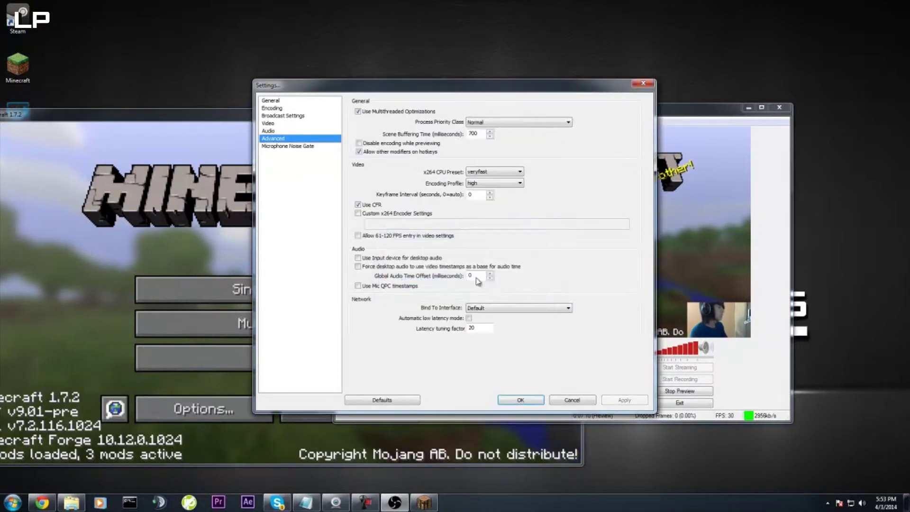
click(493, 124)
key(Return)
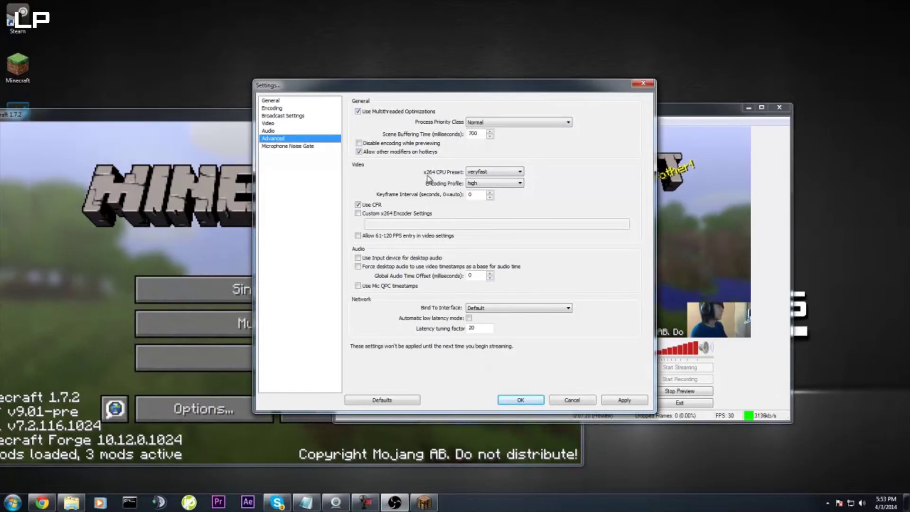
click(495, 173)
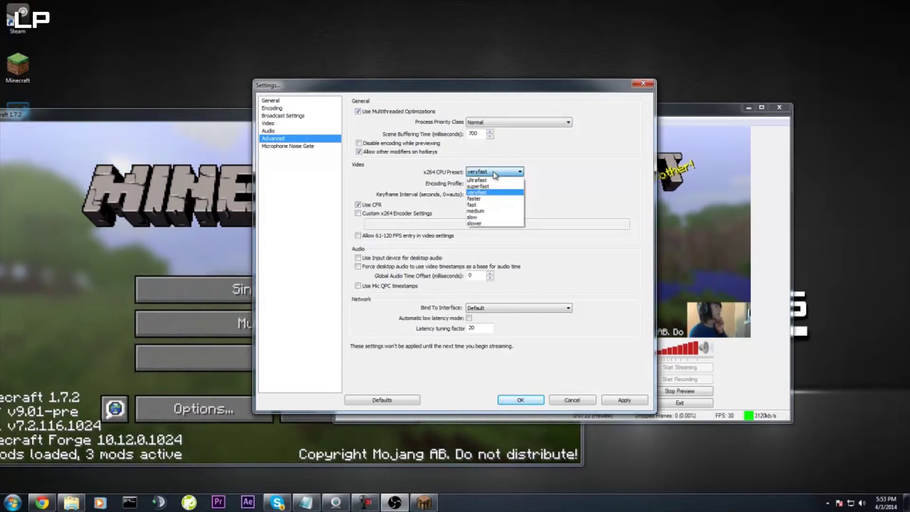
click(483, 193)
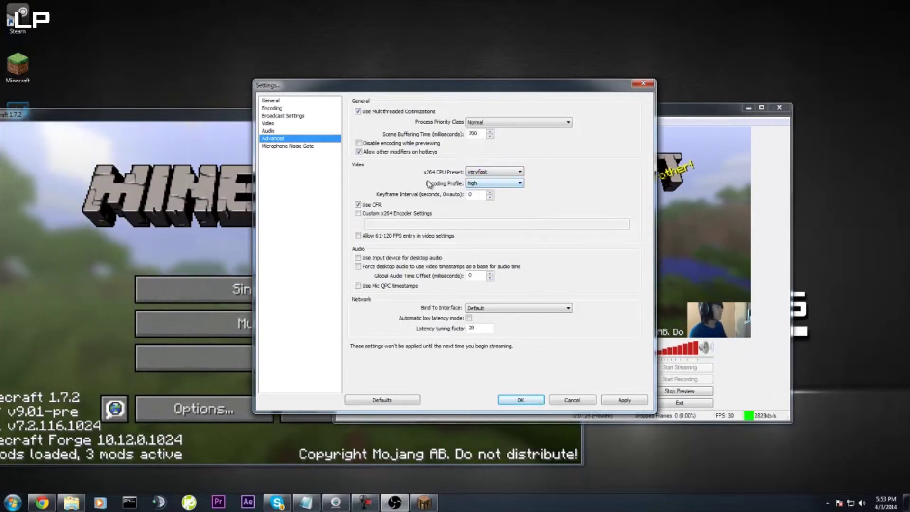
- Save and apply the changed settings, check the microphone noise gate options, and close the settings
click(303, 146)
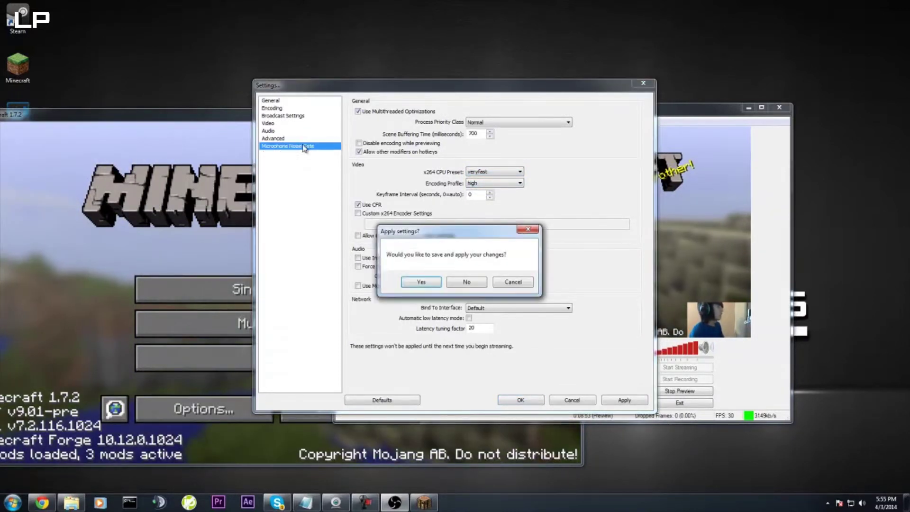
click(429, 282)
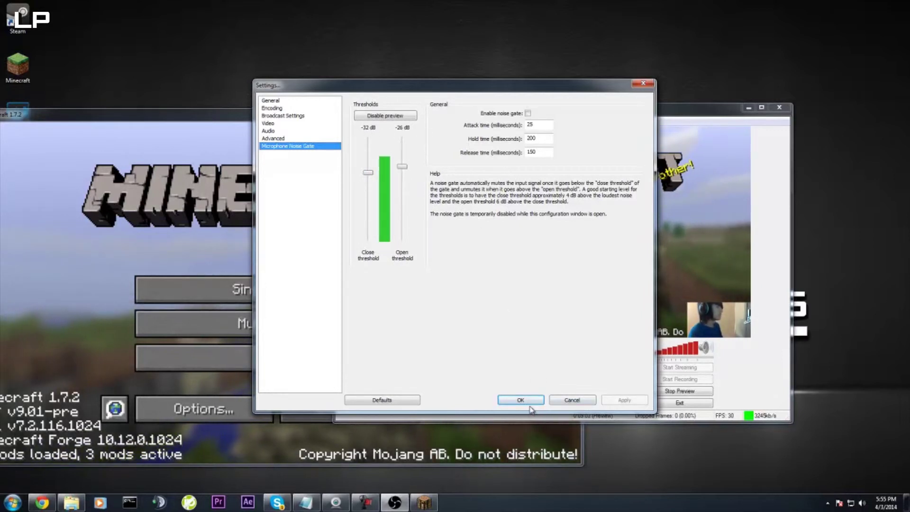
click(521, 400)
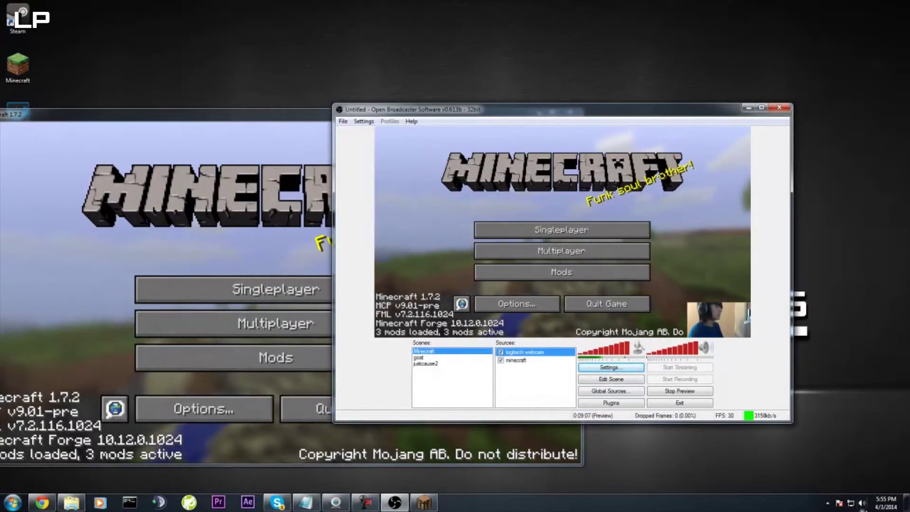
- Open the Windows Volume Mixer, keep the Minecraft 1.7.2 volume at maximum, and return to Open Broadcaster Software
click(862, 503)
click(861, 490)
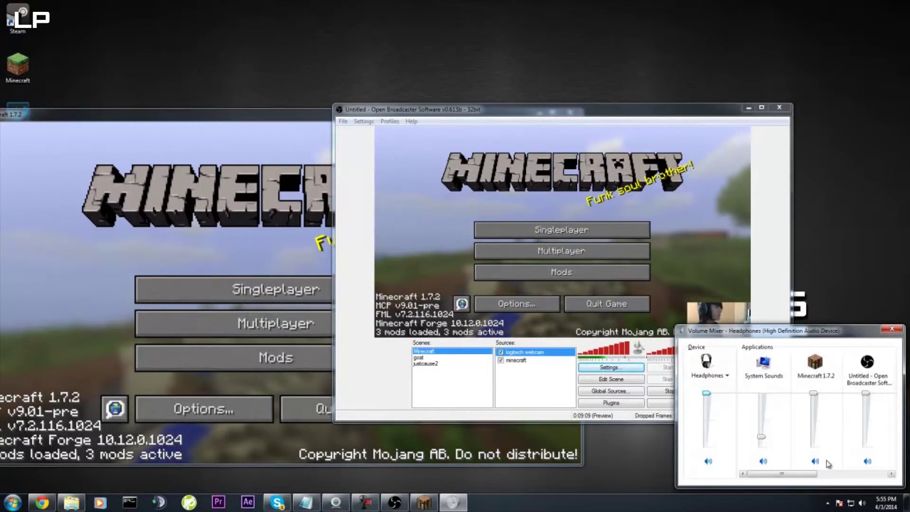
mouse_move(813, 395)
mouse_down()
mouse_move(808, 441)
mouse_move(813, 394)
mouse_up()
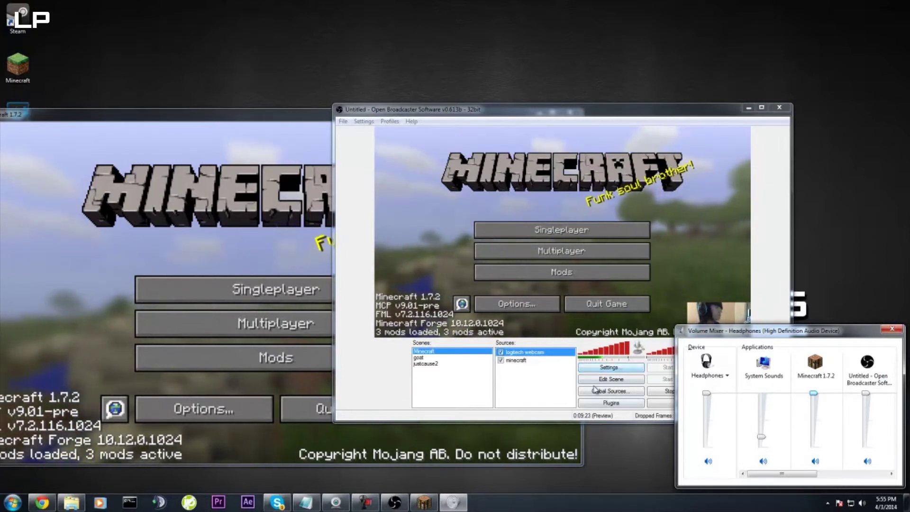
click(516, 386)
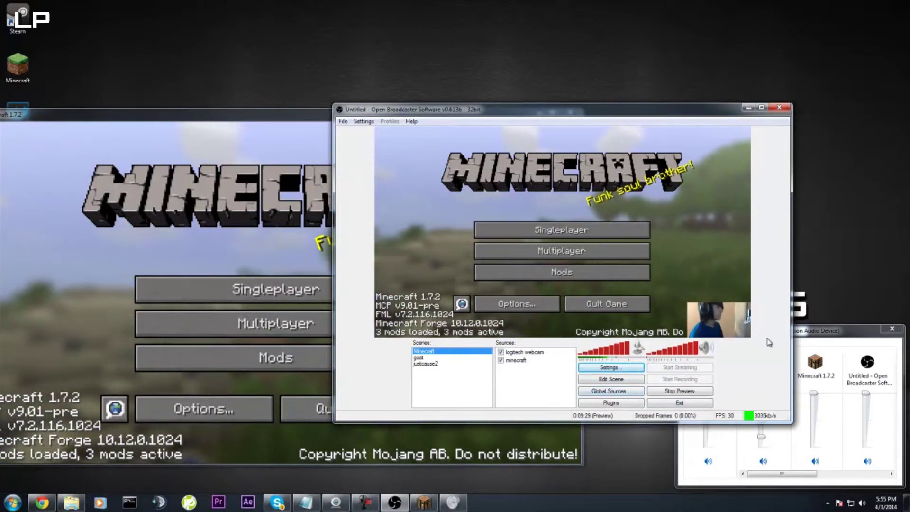
- Stop the preview and record a short test clip of Minecraft gameplay in the legacy world
click(683, 391)
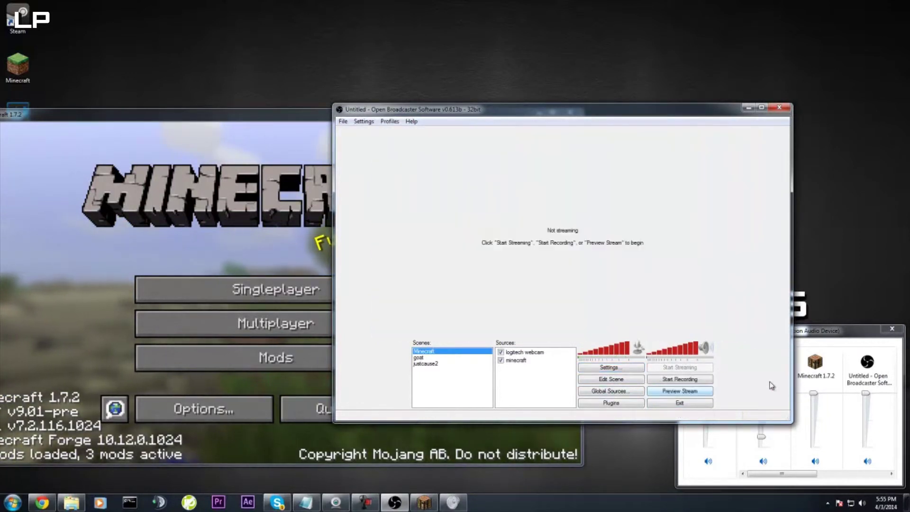
click(679, 380)
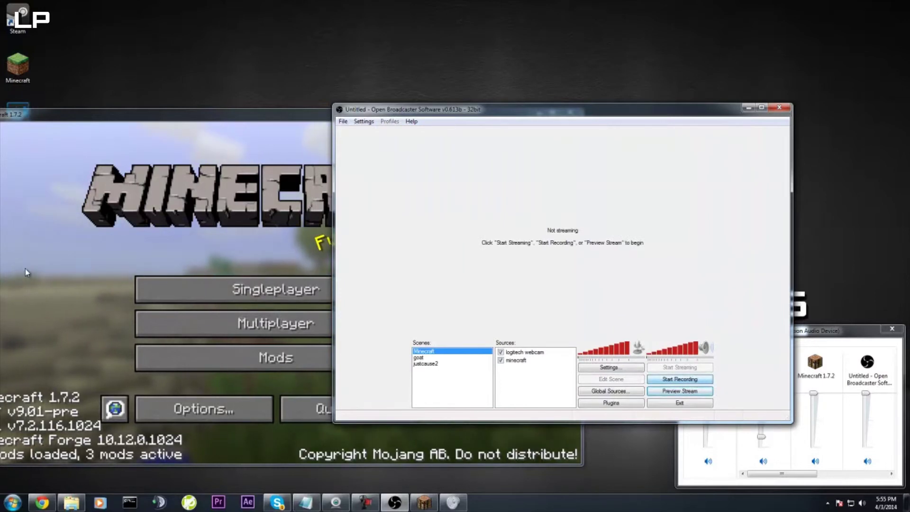
click(202, 288)
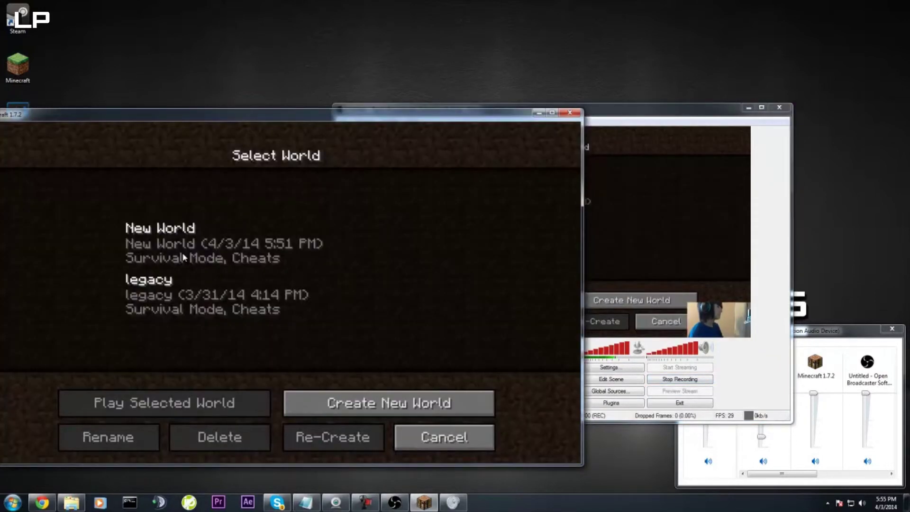
double_click(186, 301)
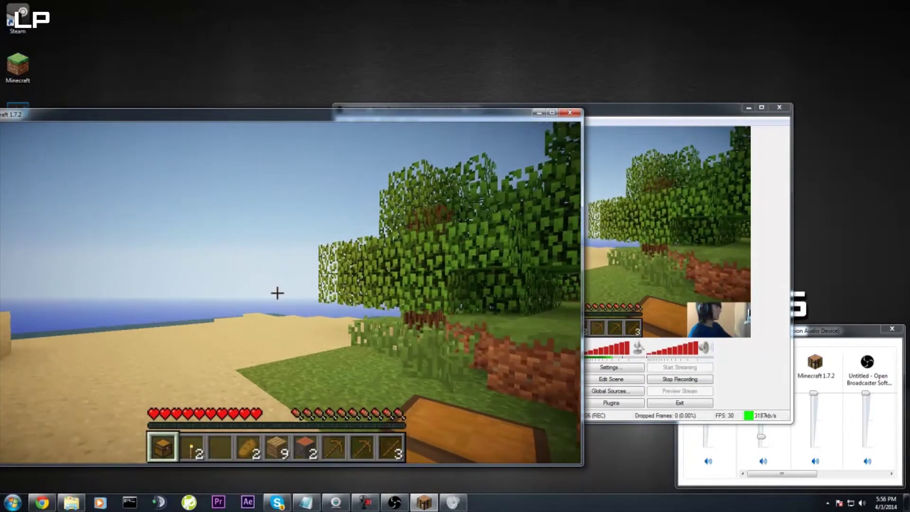
key(w)
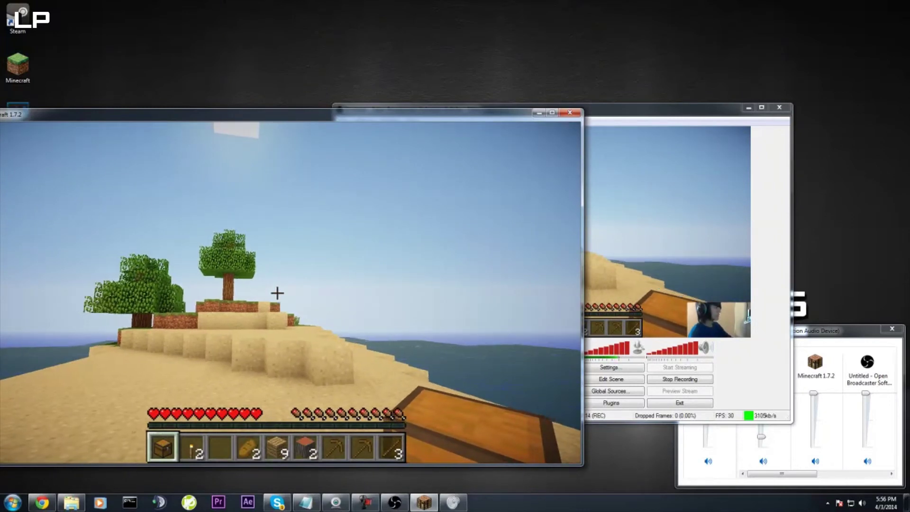
key(Escape)
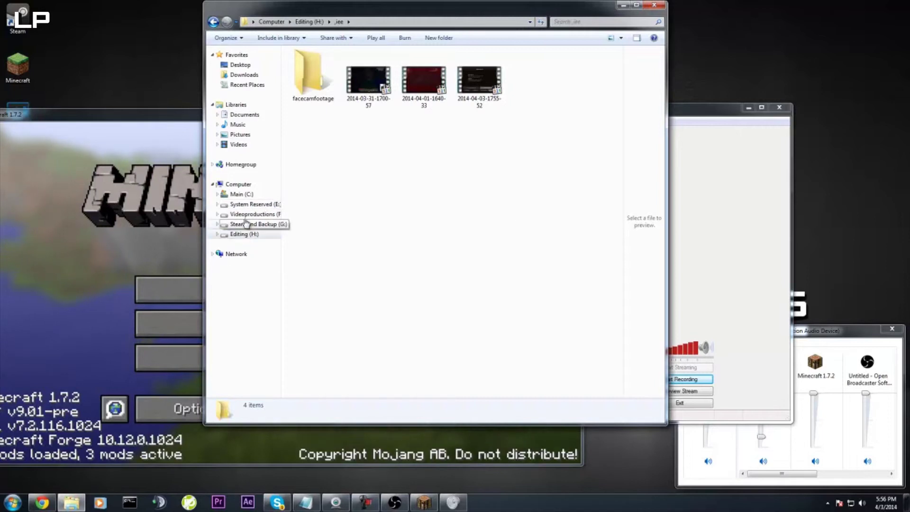
click(481, 81)
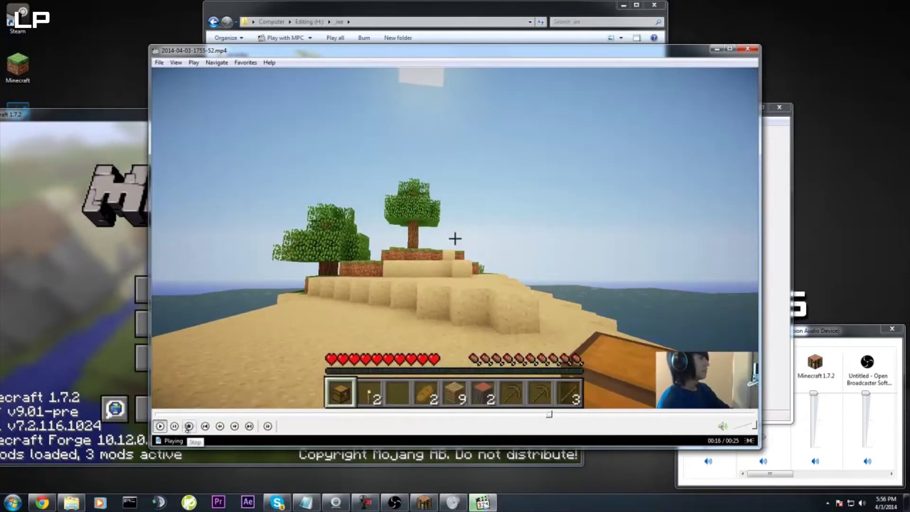
click(190, 426)
click(747, 49)
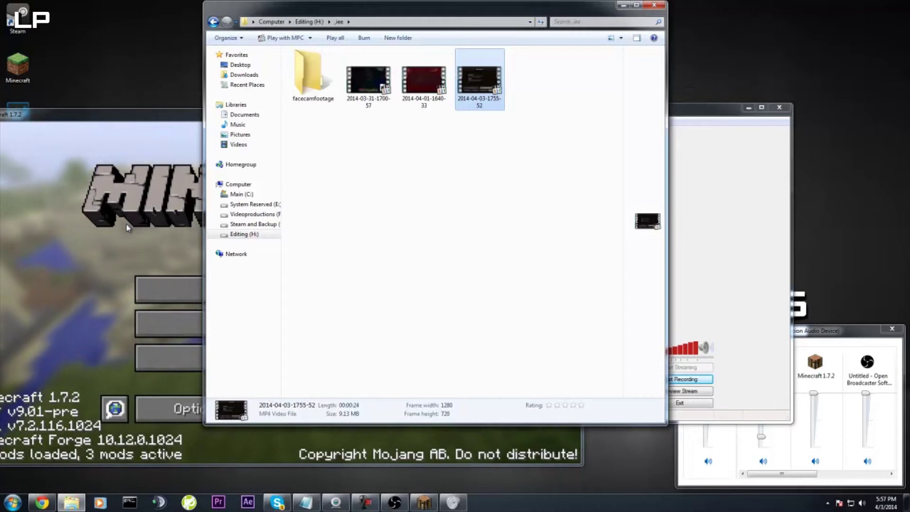
- Return to Open Broadcaster Software, check the available profiles, and start the stream preview again
click(708, 202)
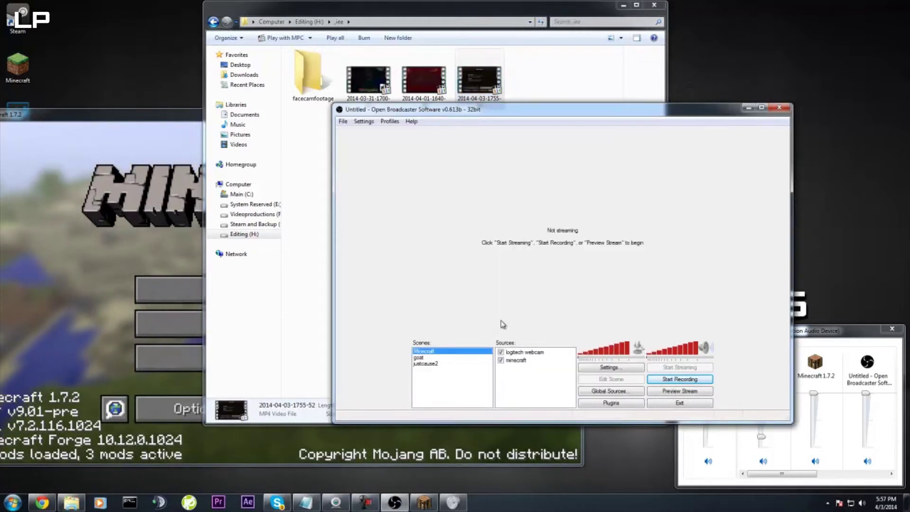
click(390, 122)
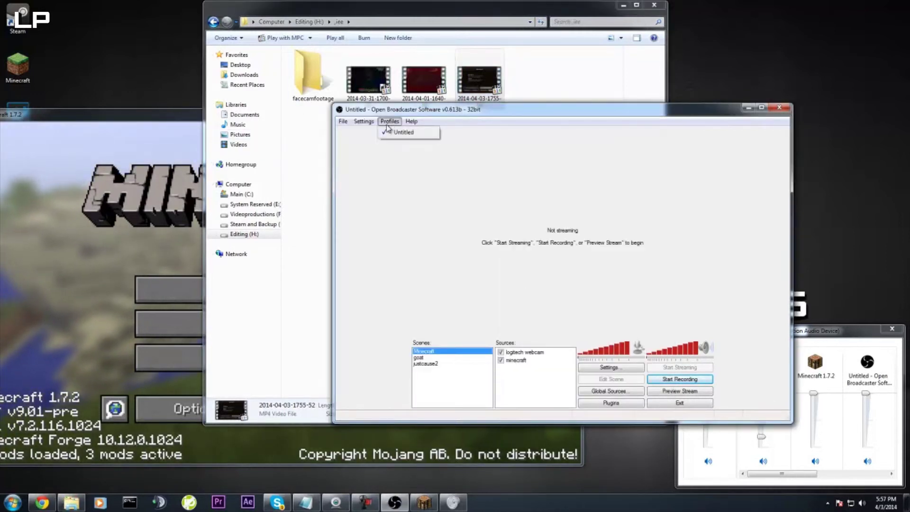
mouse_move(411, 122)
click(416, 304)
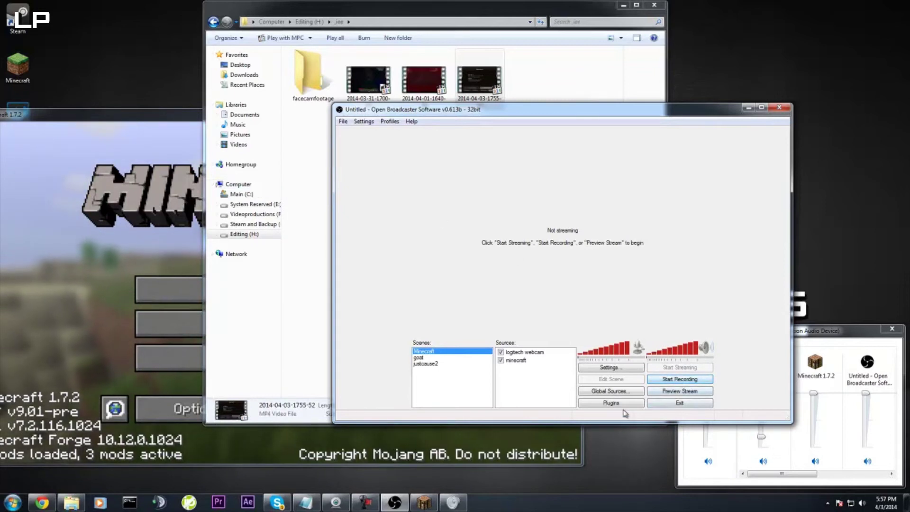
click(678, 390)
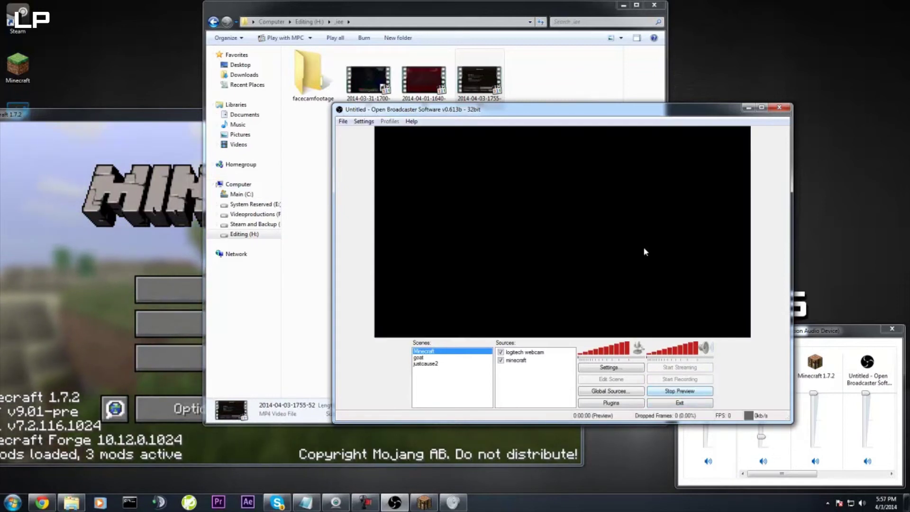